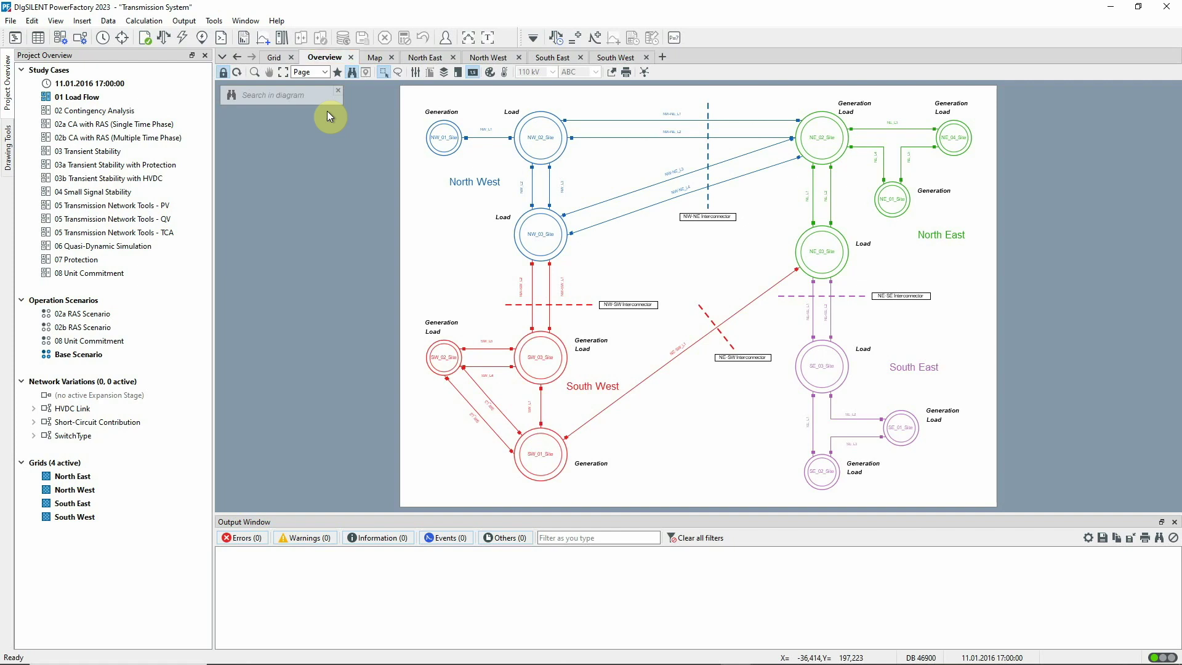
# - Dismiss the Diagram Colouring Scheme unchanged and switch to the detailed Grid single-line diagram
pyautogui.click(490, 72)
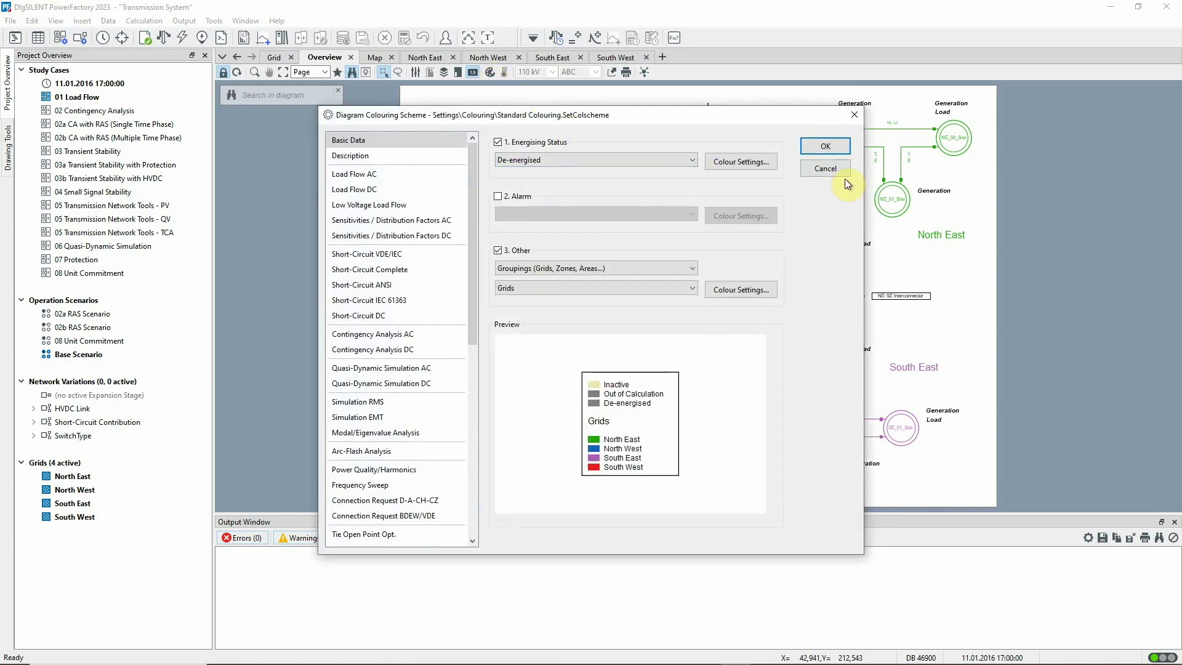
pyautogui.click(828, 168)
pyautogui.click(274, 57)
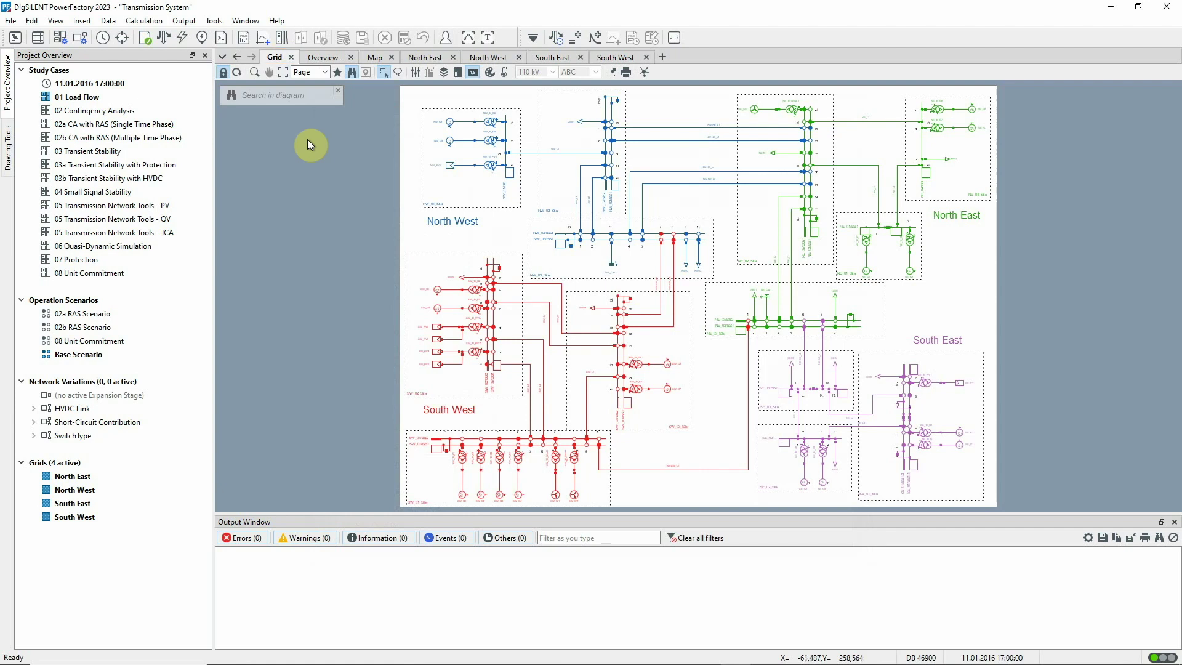
pyautogui.click(373, 57)
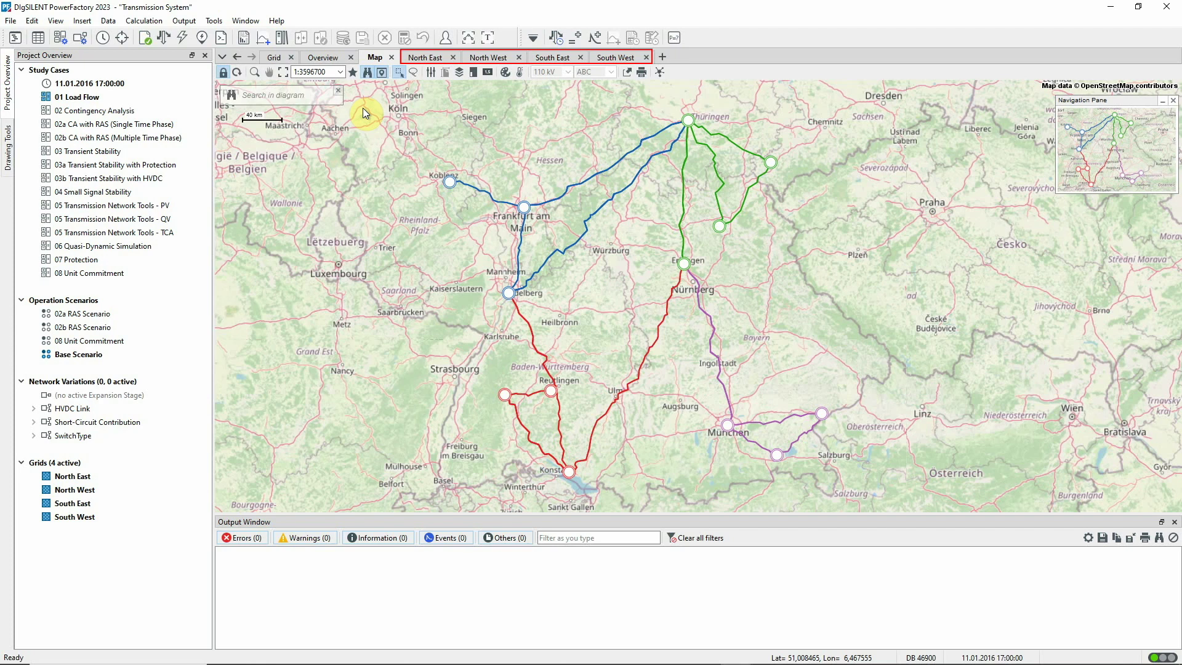
pyautogui.click(274, 57)
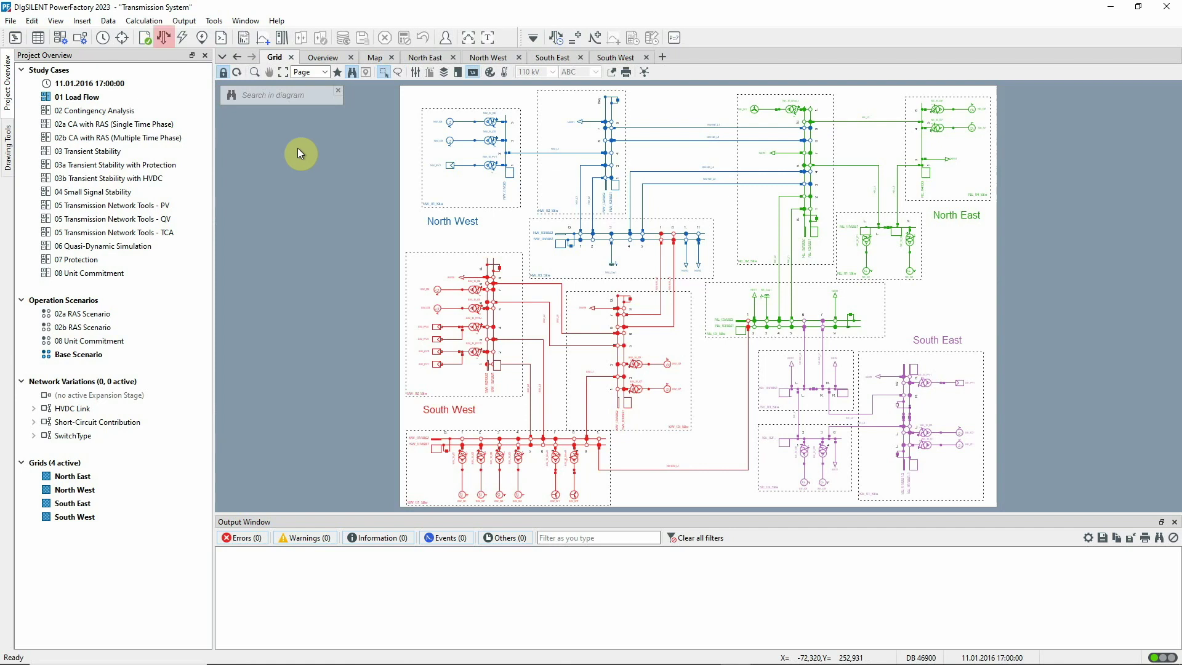
# - Run the load flow with dispatch as set and reference-machine balancing, converging in 2 iterations
pyautogui.click(163, 37)
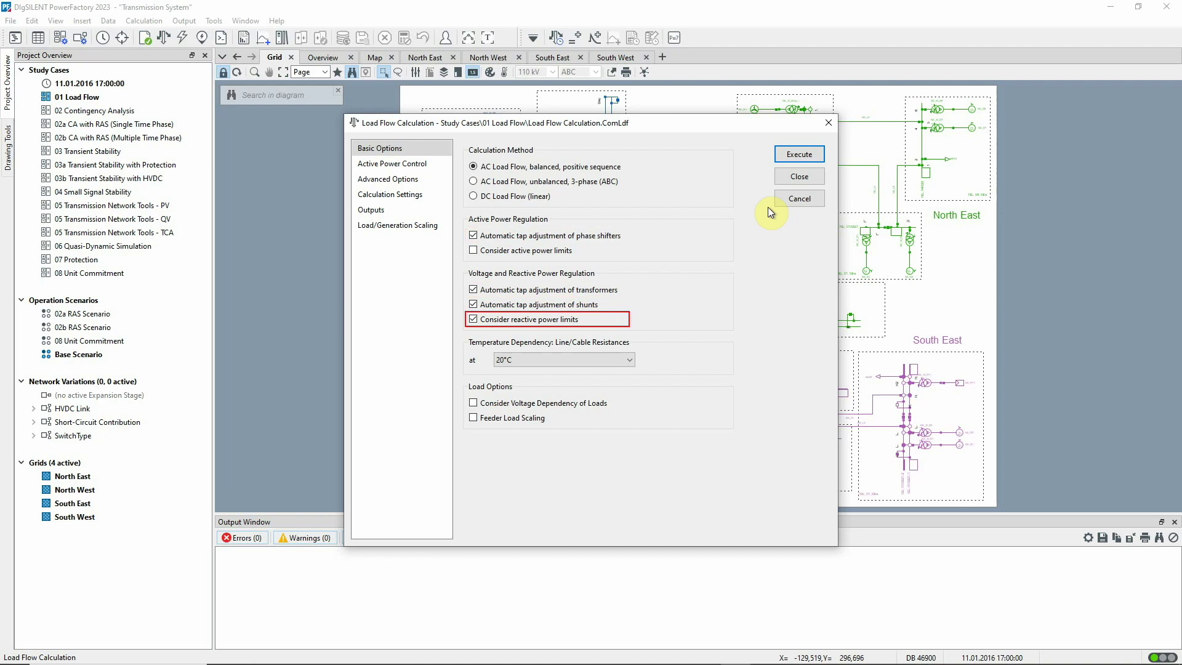
pyautogui.click(432, 163)
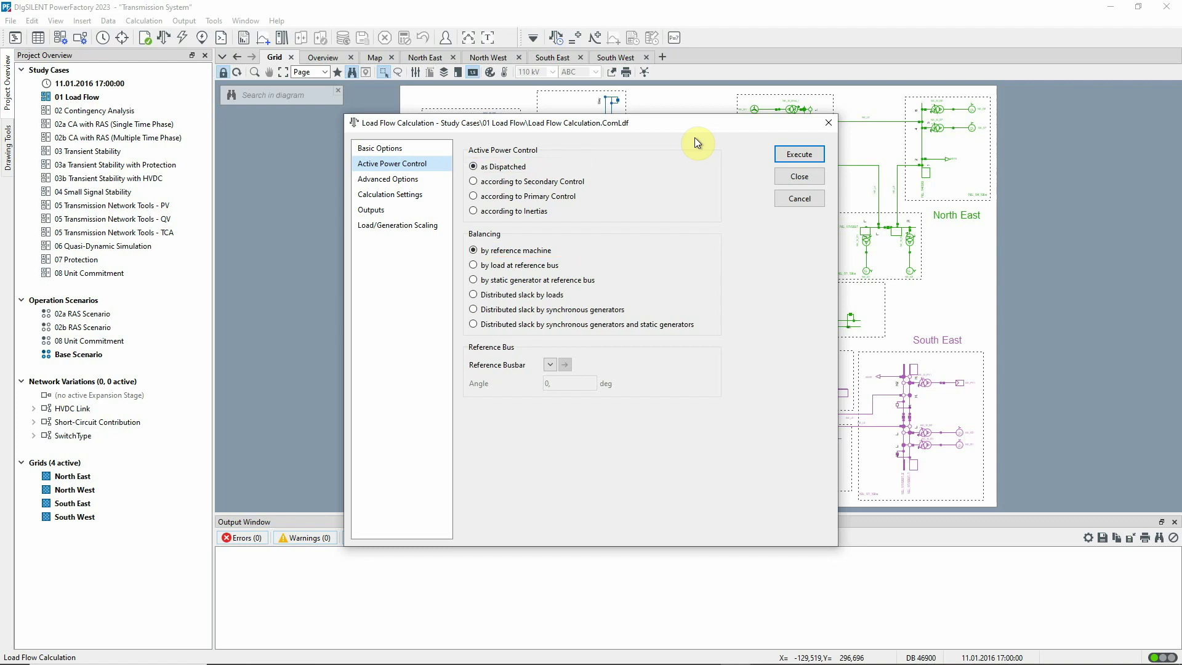
pyautogui.click(799, 155)
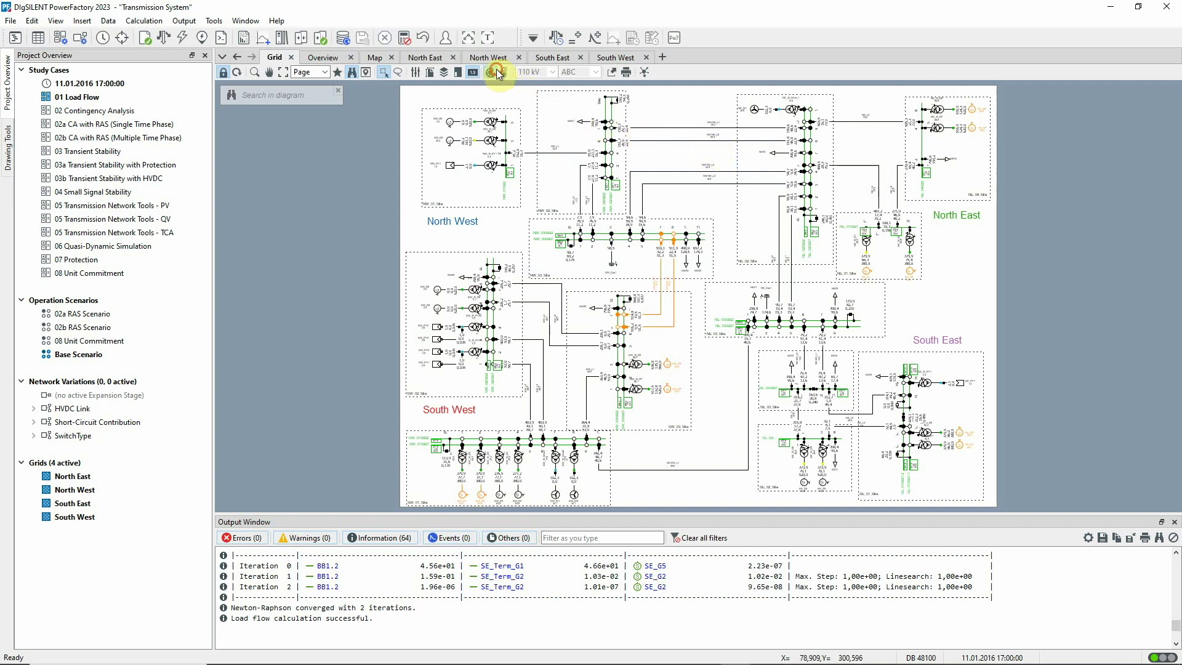
pyautogui.click(498, 73)
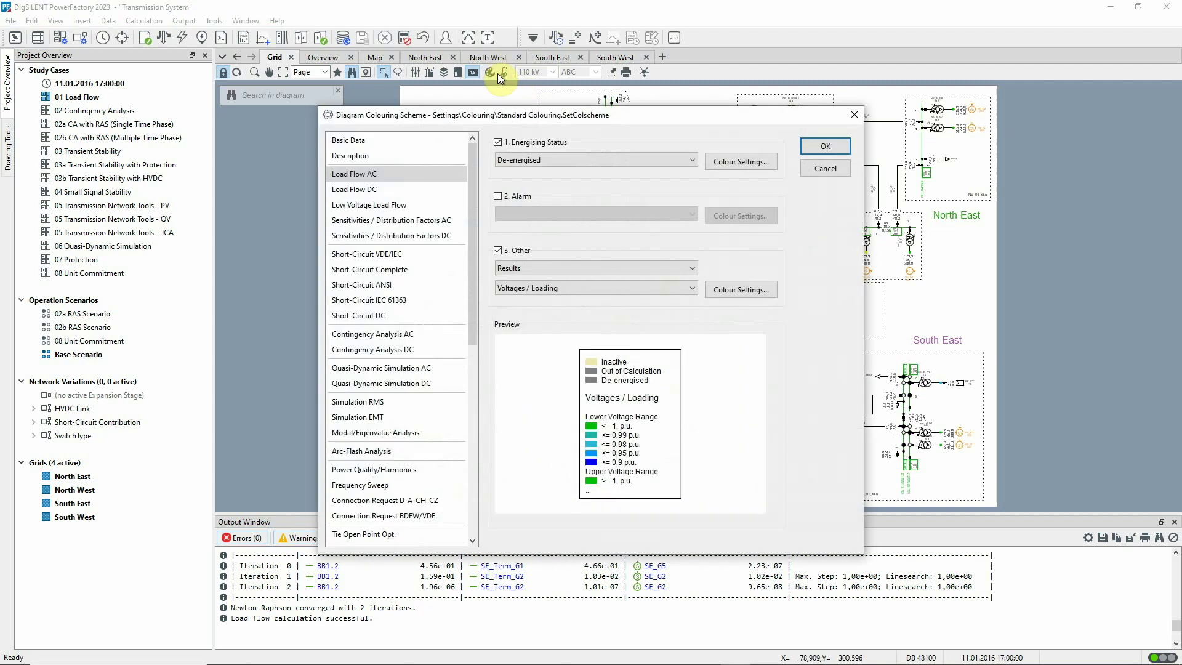
pyautogui.click(774, 293)
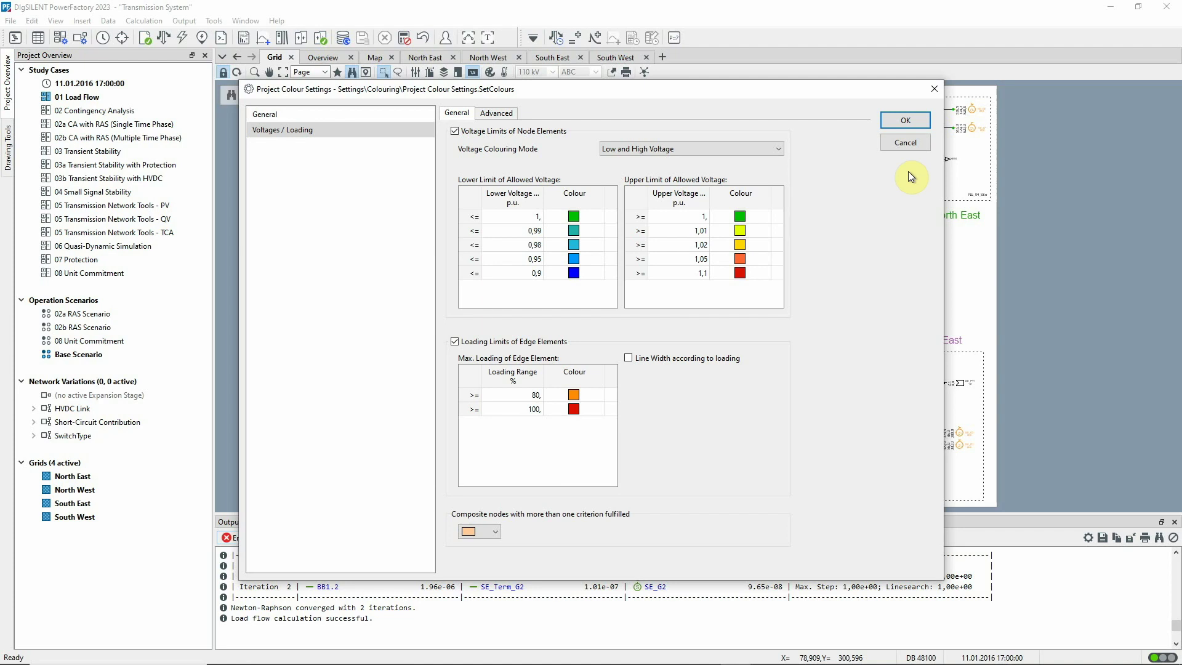
pyautogui.click(905, 144)
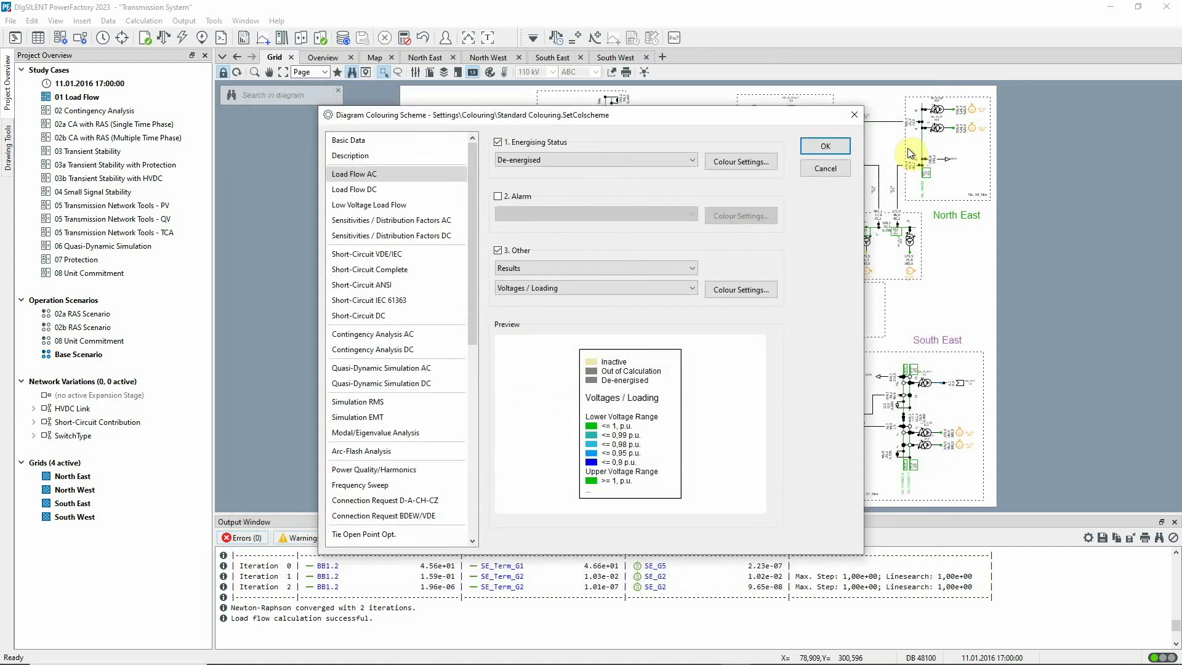
pyautogui.click(832, 168)
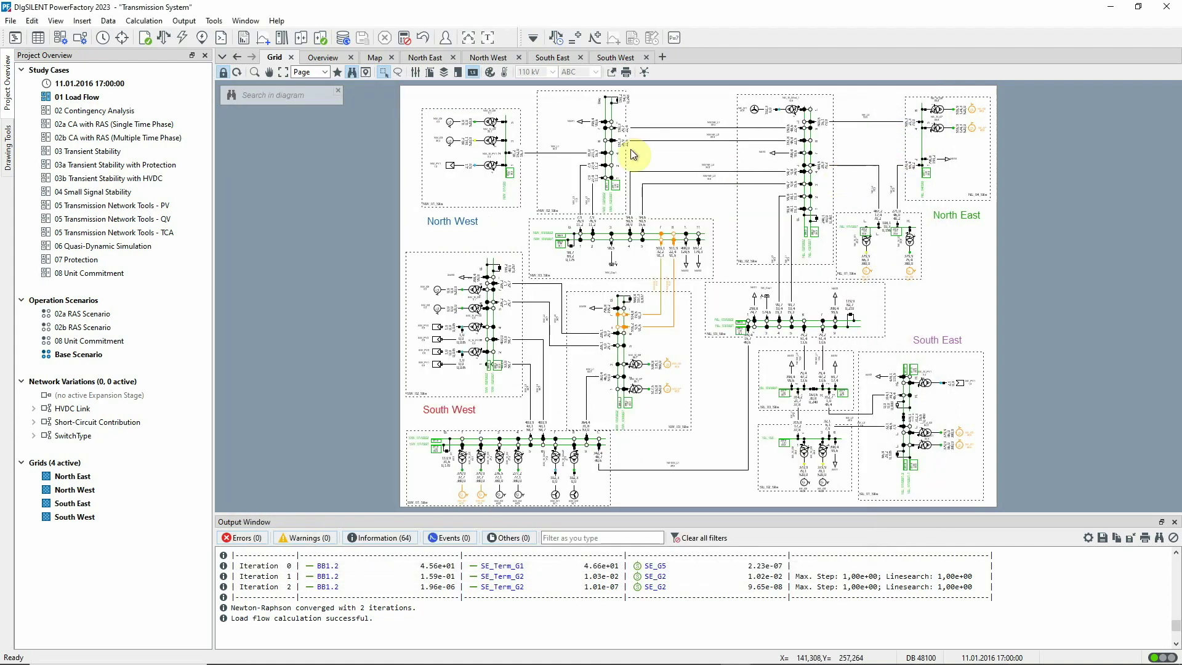
# - Zoom the Grid diagram to 53% over the North West to South East areas
pyautogui.click(254, 72)
pyautogui.moveTo(479, 173); pyautogui.dragTo(1014, 513)
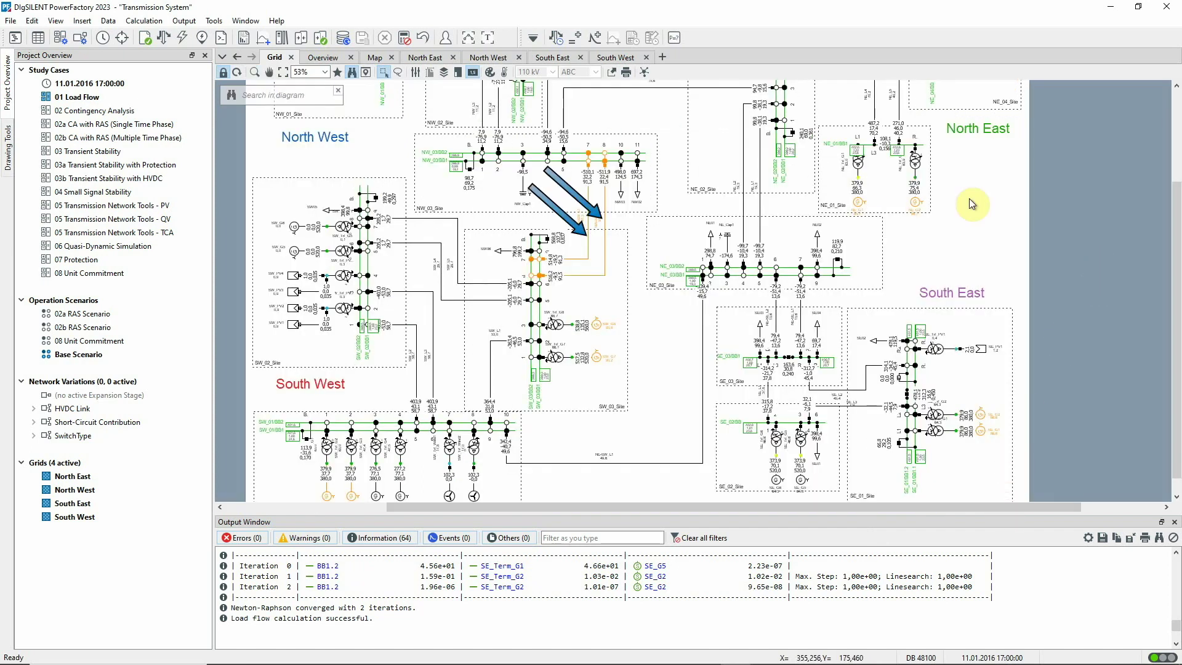
pyautogui.moveTo(605, 182)
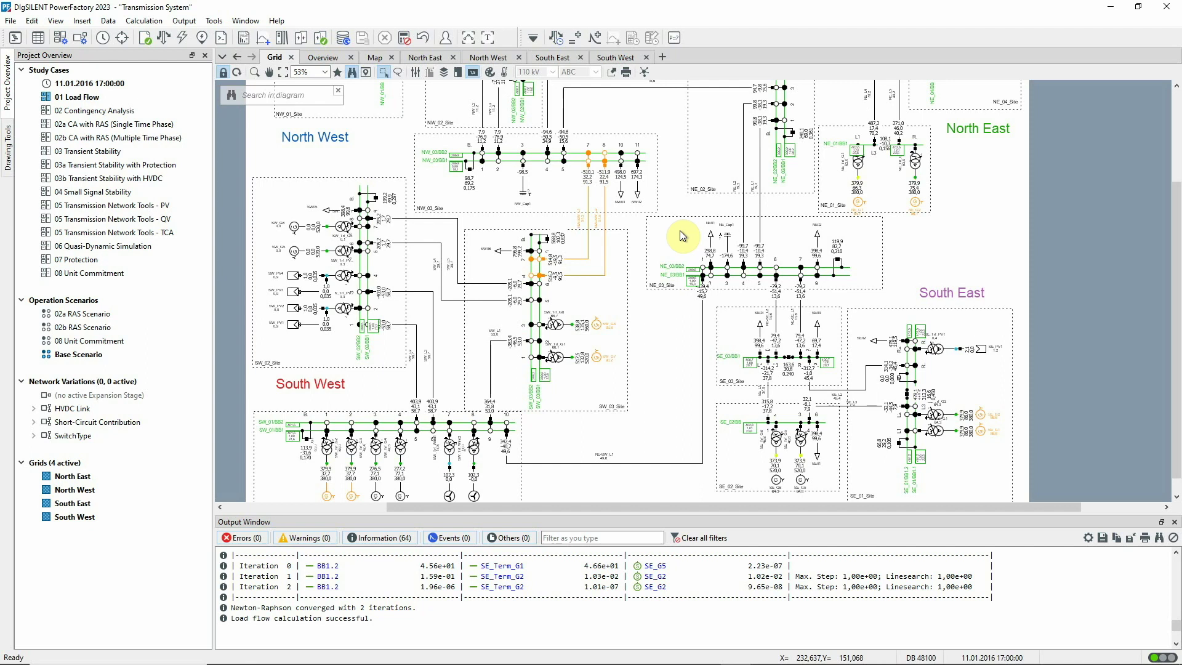
# - List all synchronous machines with their load flow parameters in the Network Model Manager
pyautogui.click(35, 41)
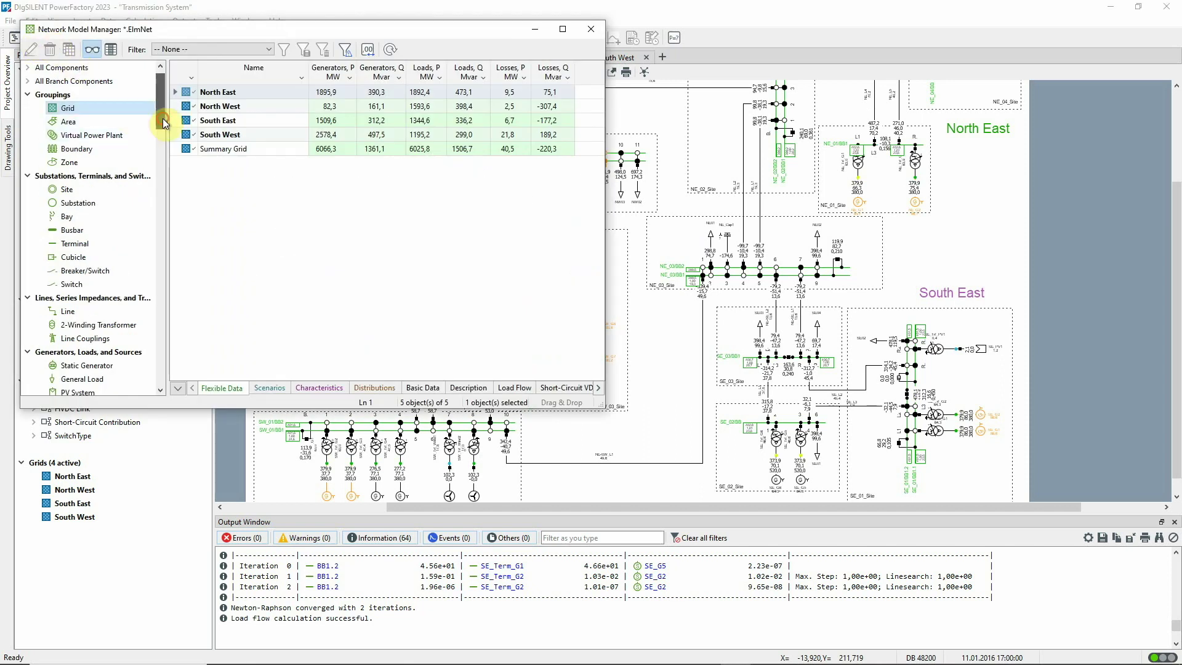
pyautogui.moveTo(163, 119); pyautogui.dragTo(160, 138)
pyautogui.click(121, 284)
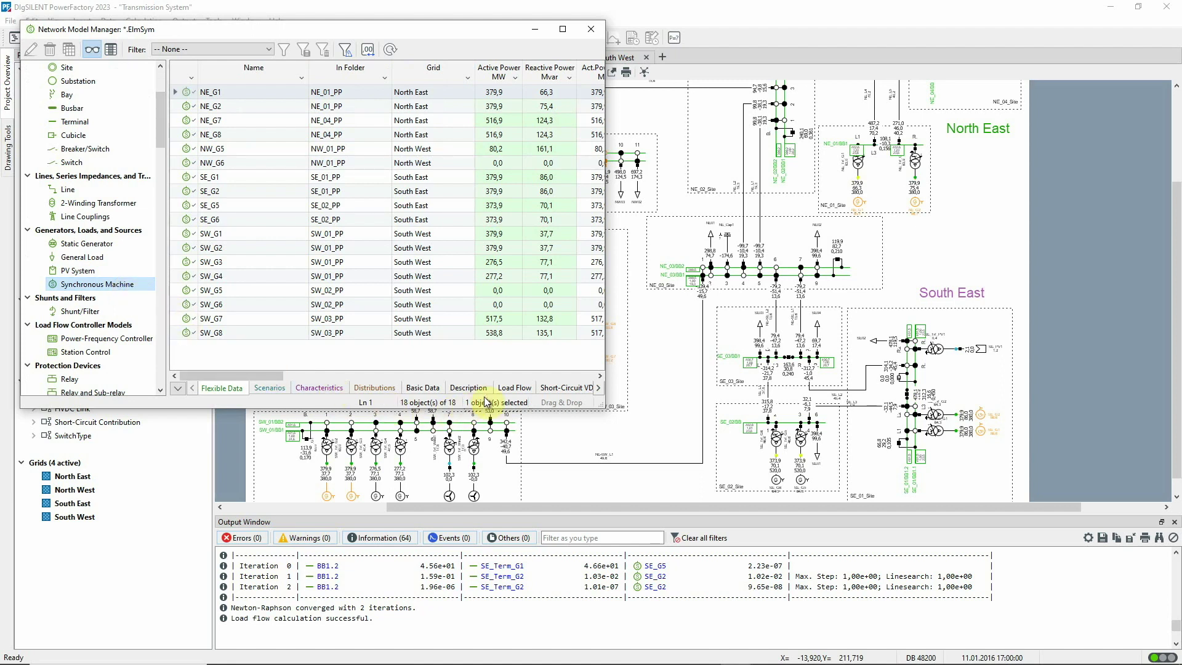
pyautogui.click(514, 387)
pyautogui.moveTo(605, 321); pyautogui.dragTo(682, 320)
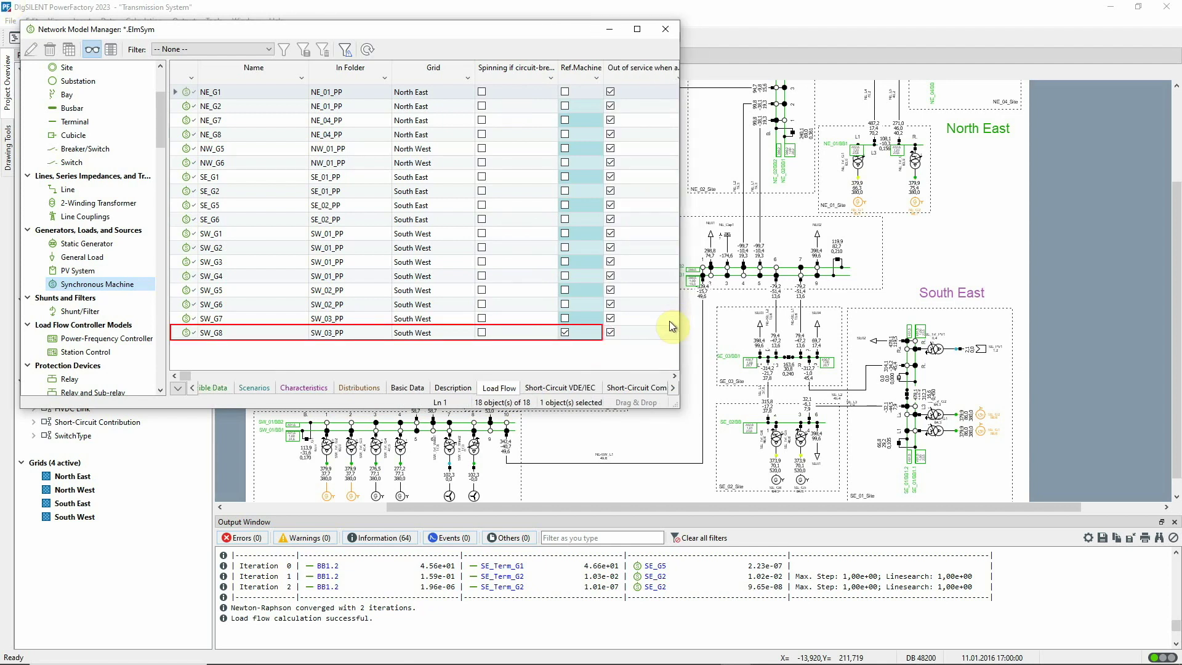
# - Mark generator SW_G8 in the Grid diagram
pyautogui.rightClick(184, 337)
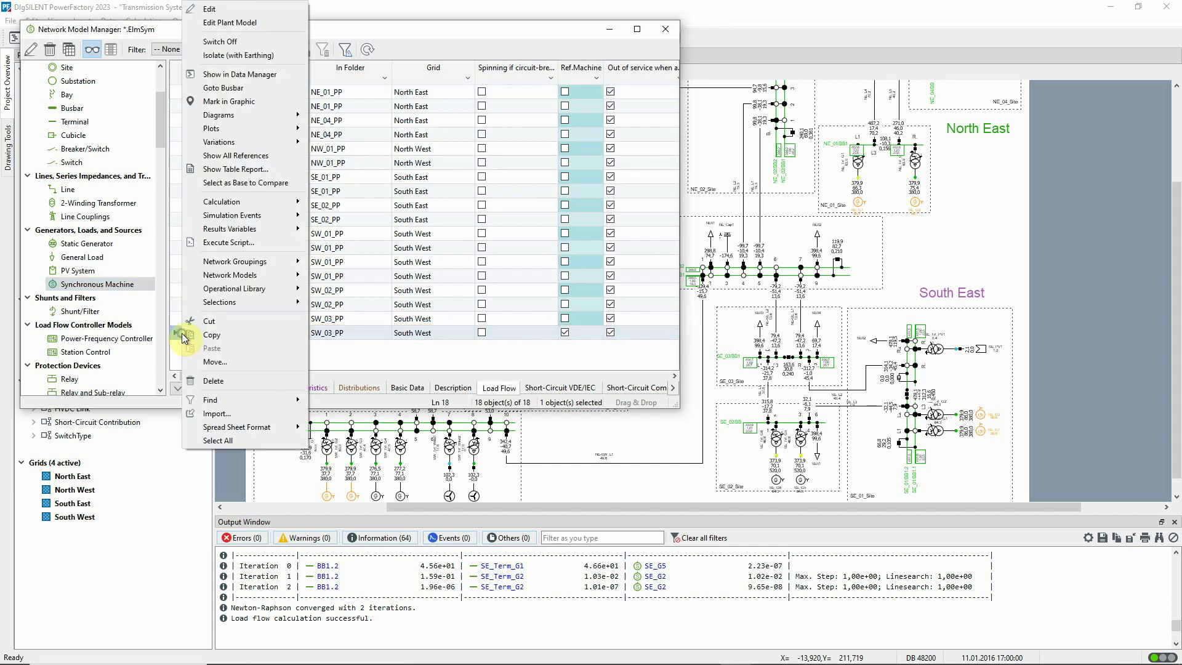
pyautogui.click(232, 106)
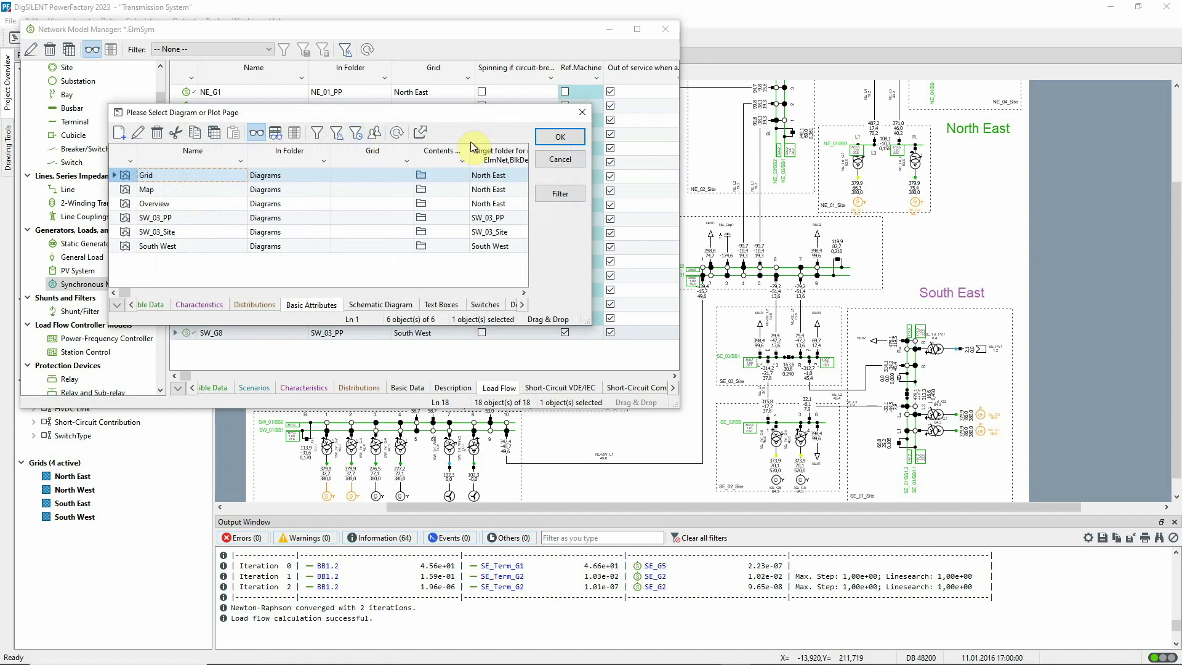
pyautogui.click(559, 136)
# - Confirm marking SW_G8 on the Grid diagram and scroll down to SW_01_Site
pyautogui.click(609, 29)
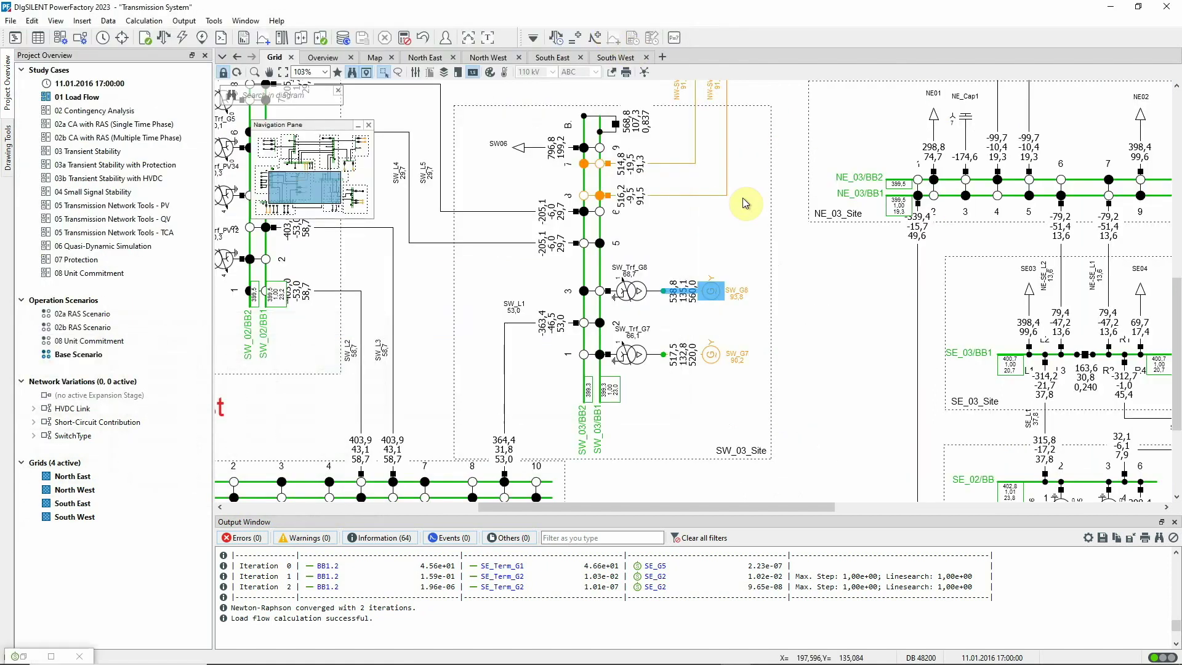
pyautogui.moveTo(694, 301)
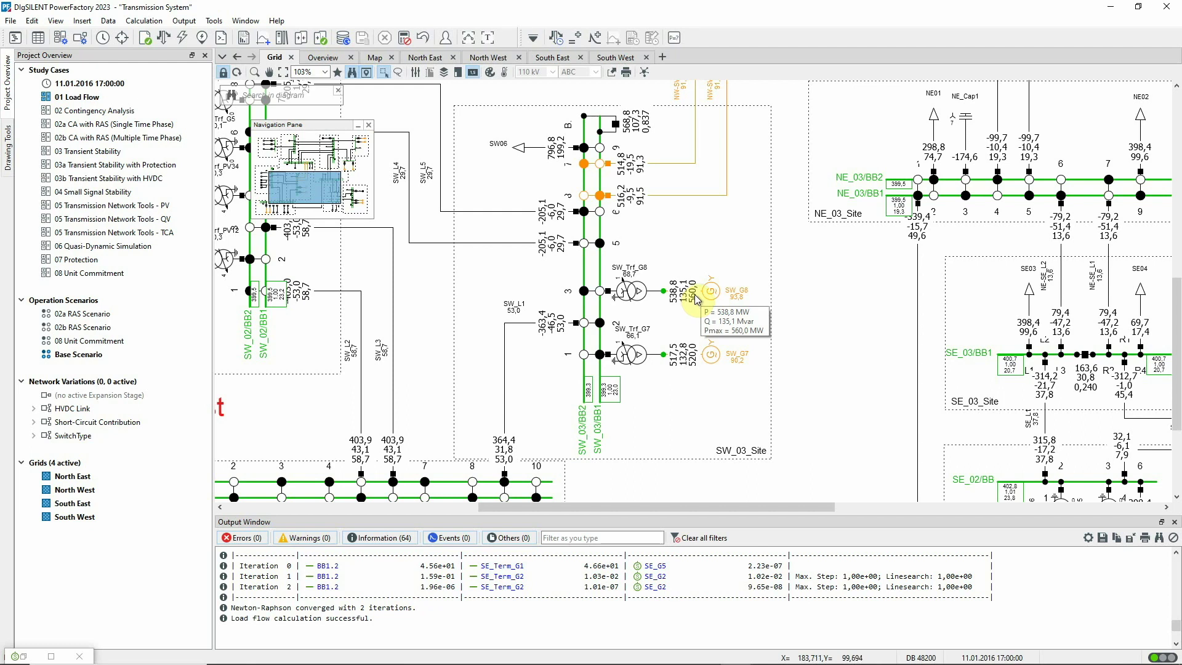
pyautogui.scroll(-4, 706, 263)
pyautogui.scroll(-2, 706, 264)
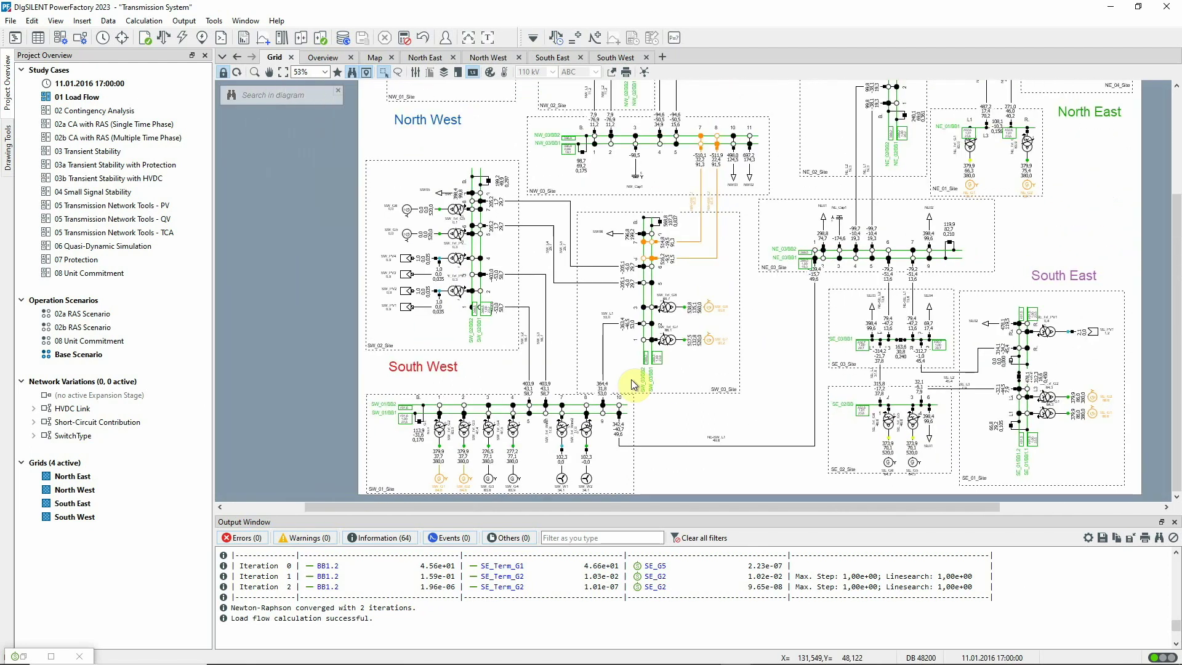
# - Switch off a South West generator at SW_01_Site and recalculate the load flow
pyautogui.rightClick(440, 486)
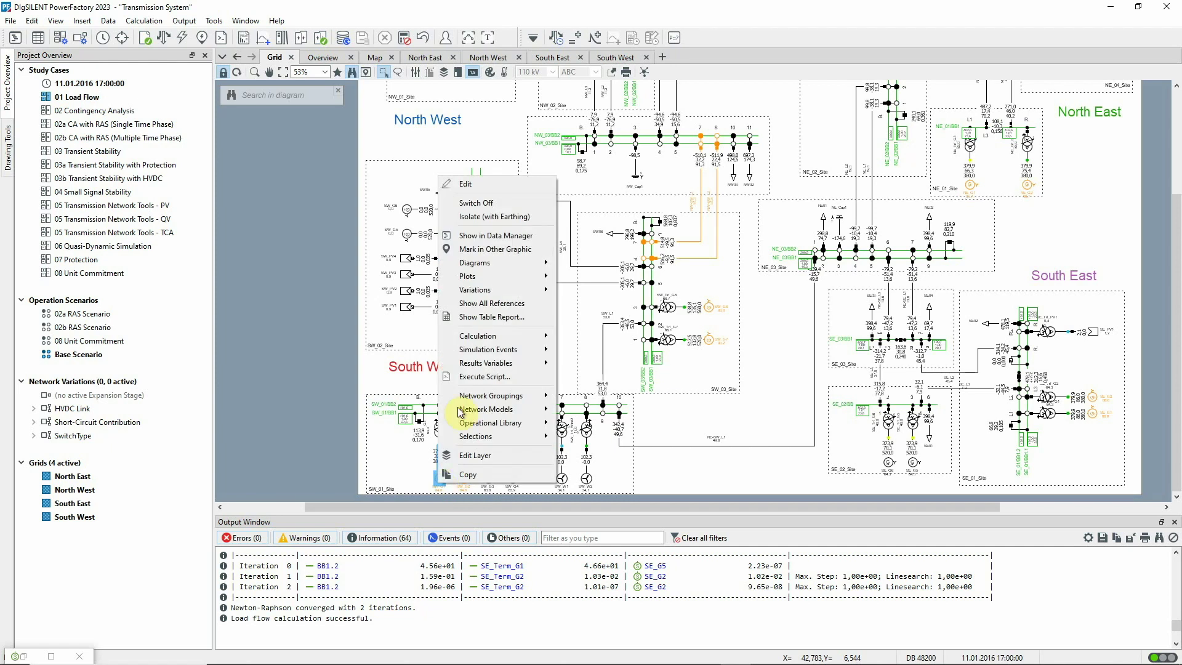
pyautogui.click(490, 205)
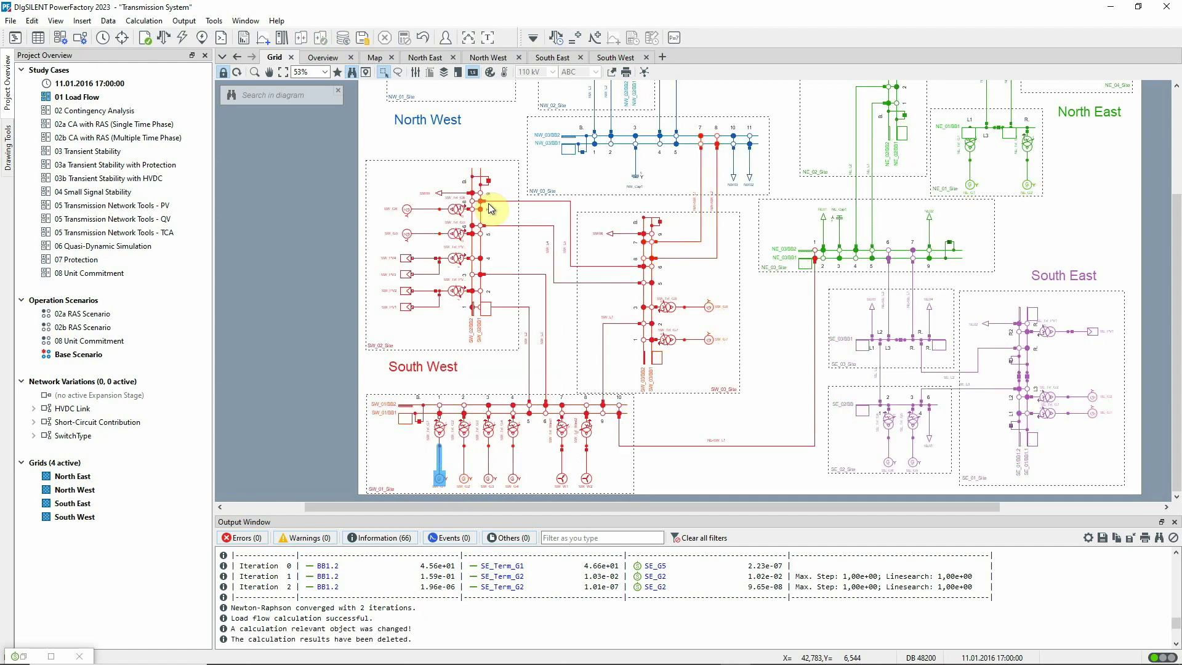
pyautogui.click(163, 38)
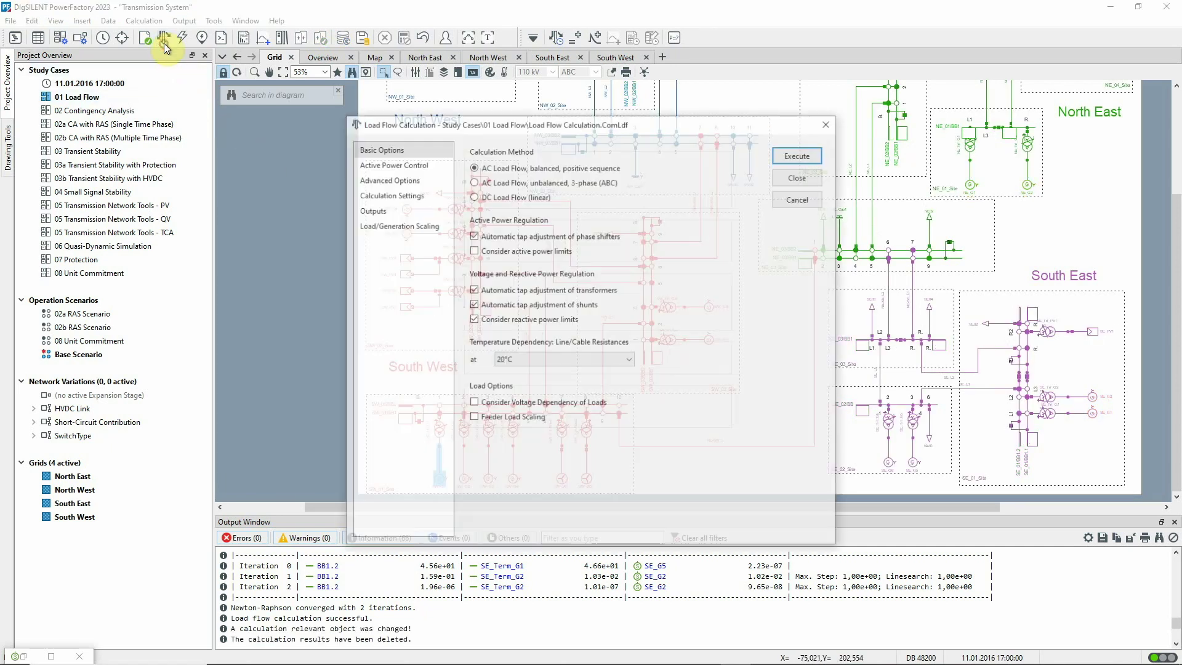
pyautogui.click(791, 154)
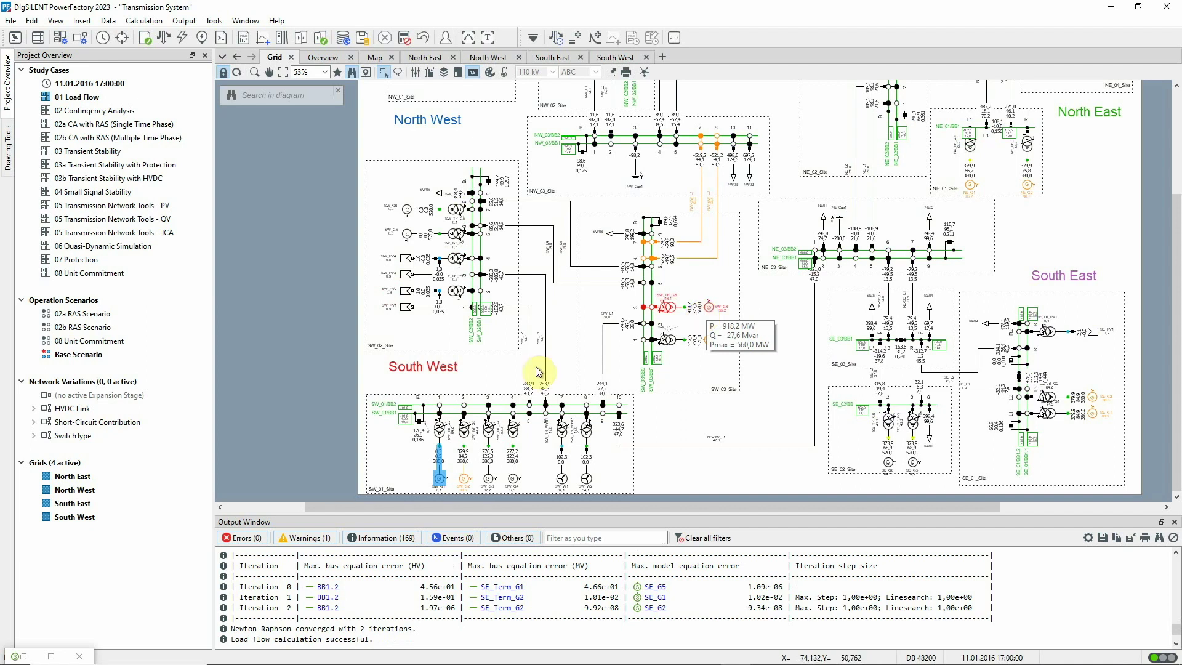
# - Switch generator SW_G1 back on and rerun the load flow, converging in 2 iterations
pyautogui.rightClick(439, 479)
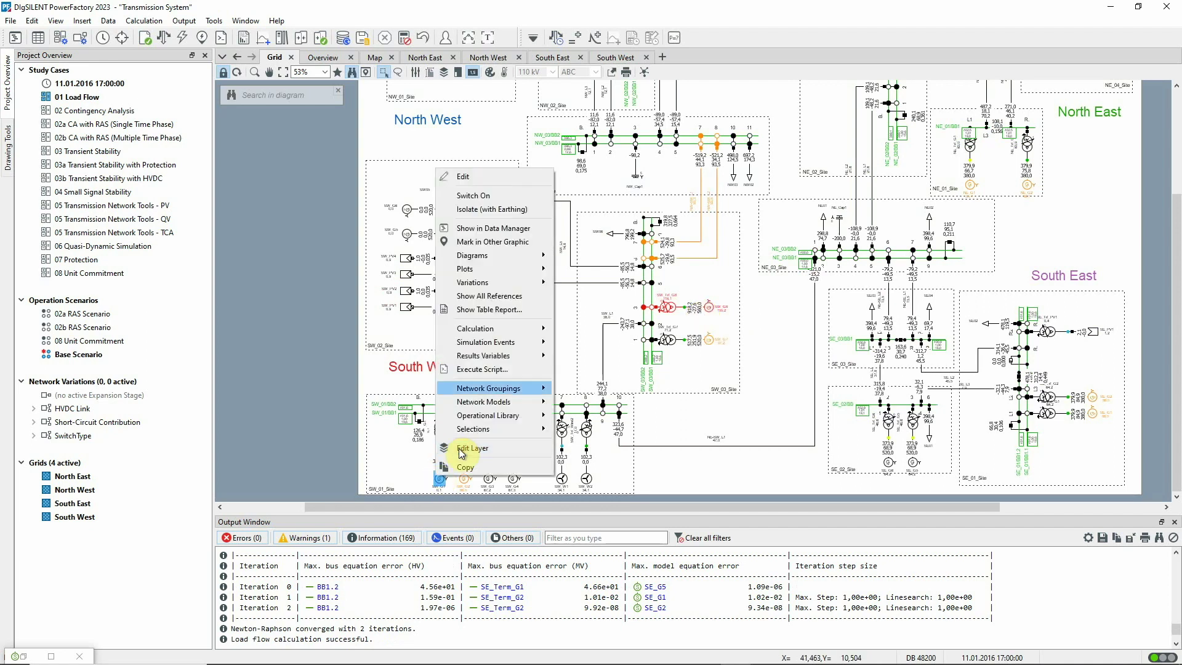
pyautogui.click(477, 195)
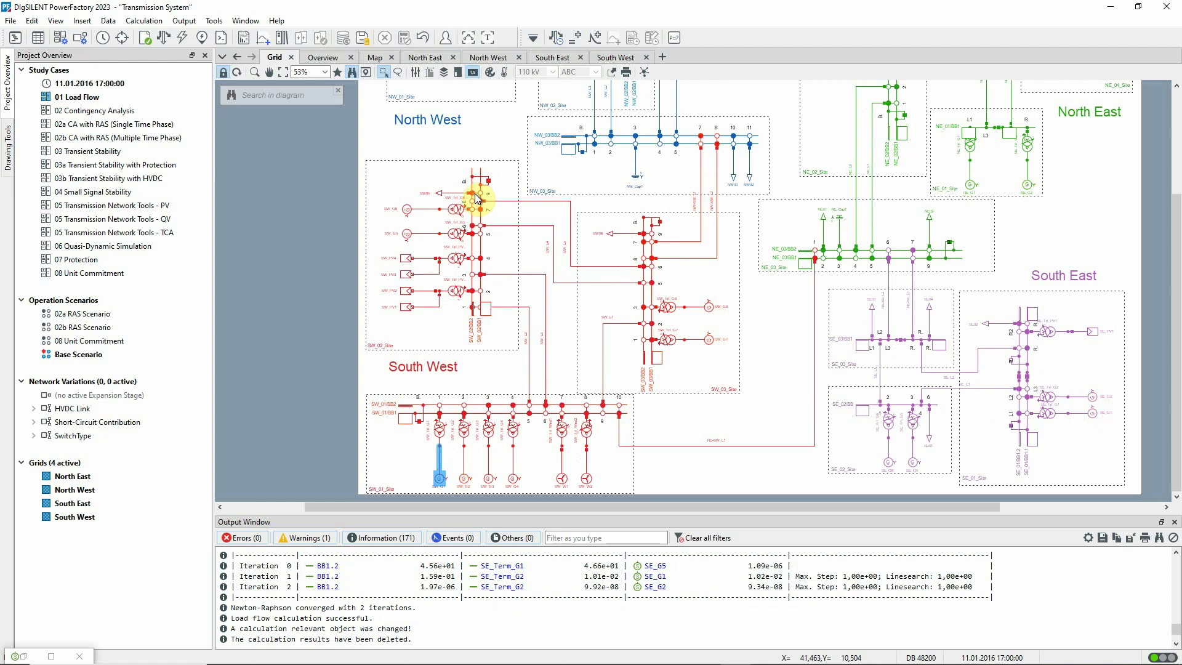
pyautogui.click(164, 37)
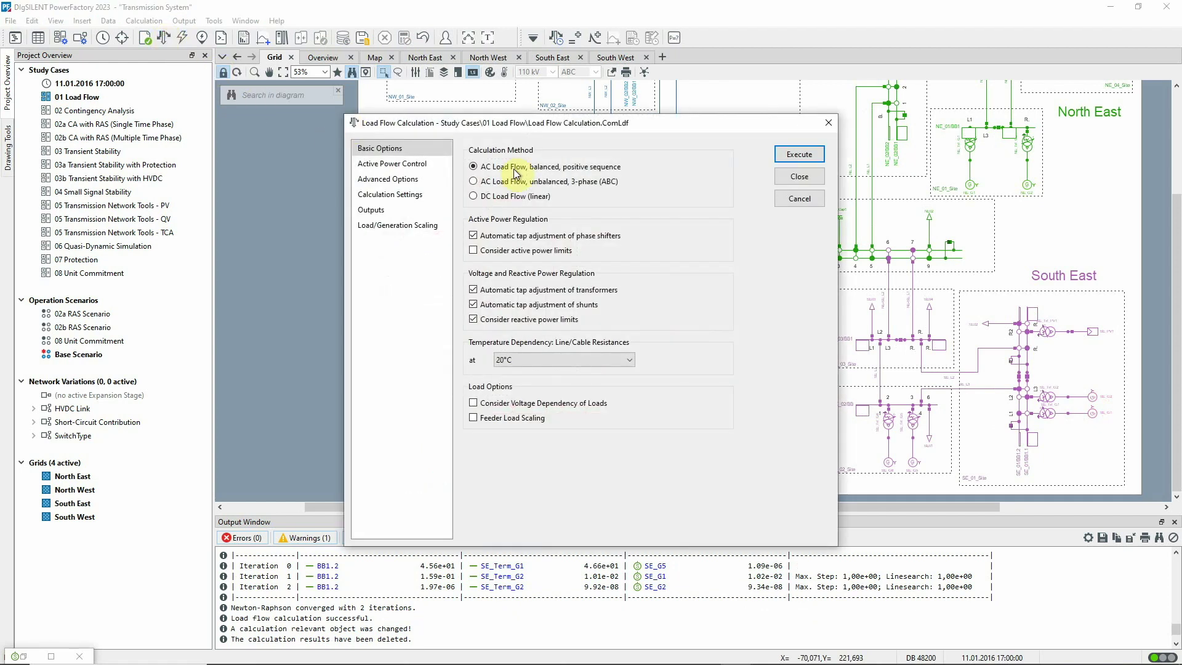
pyautogui.click(798, 155)
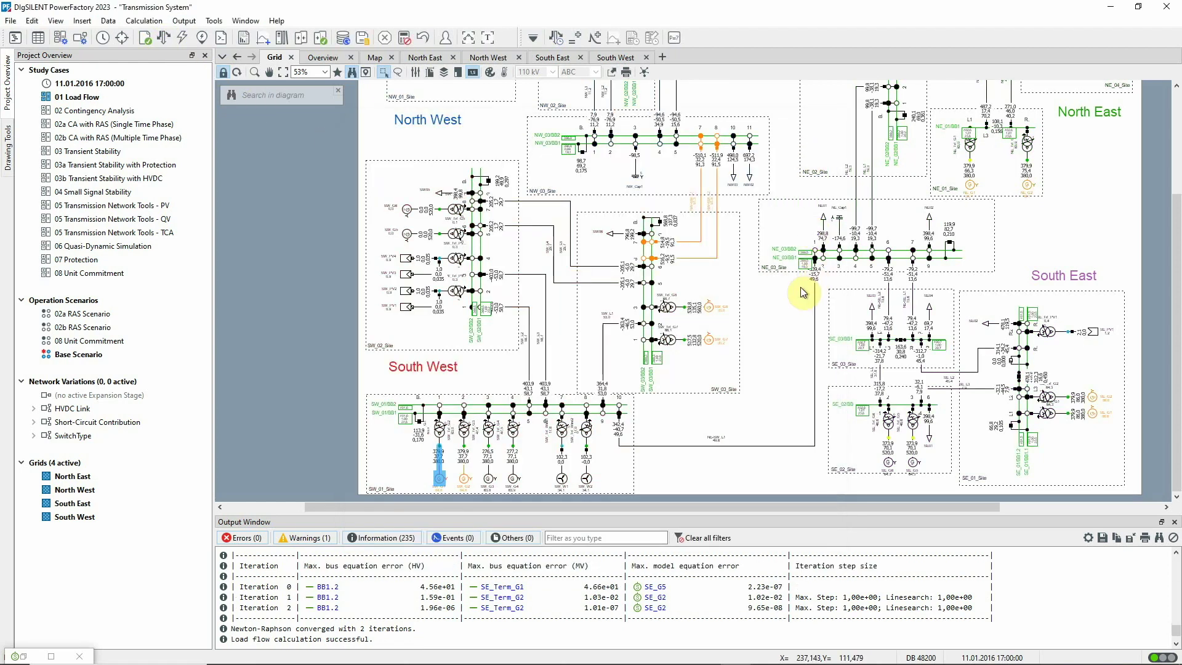
pyautogui.press('F10')
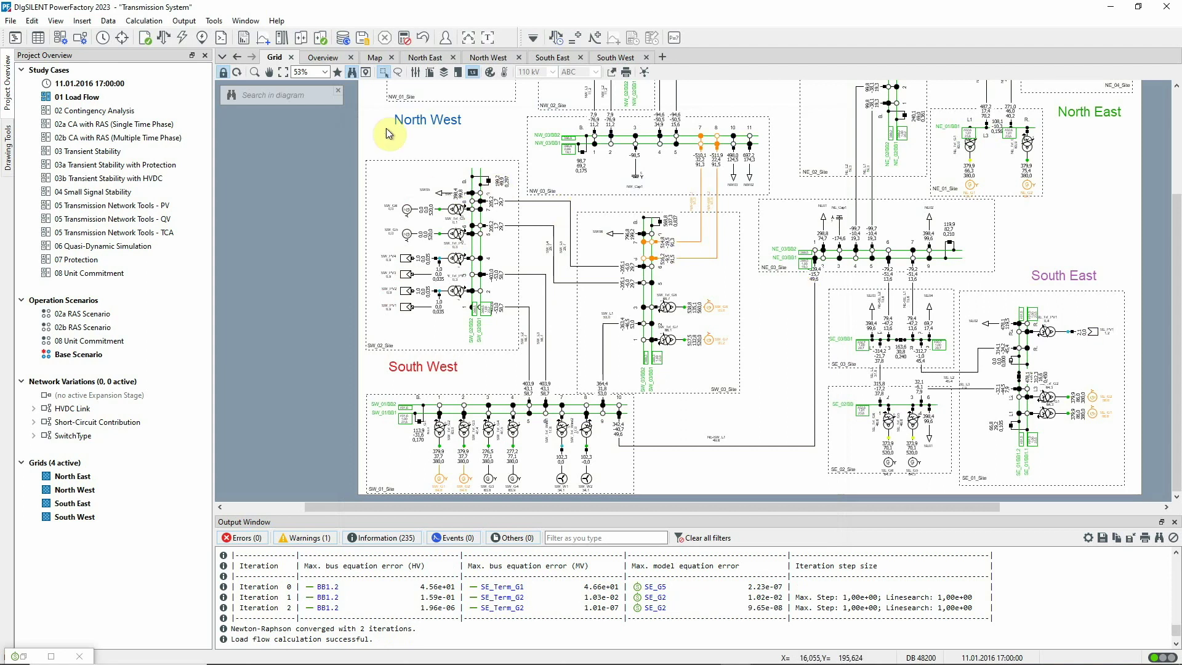
# - Show the Overview diagram with the four regions' updated interconnector flows
pyautogui.click(323, 57)
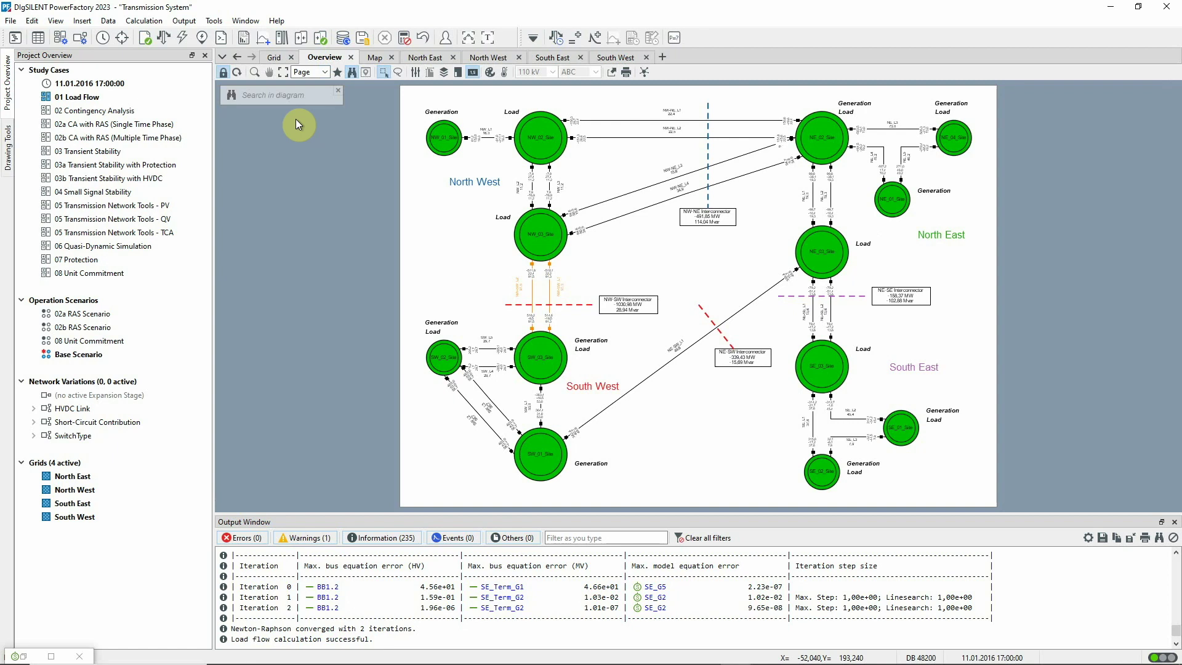
# - List all 50 busbars with their kV and p.u. voltages in a widened Network Model Manager
pyautogui.click(38, 38)
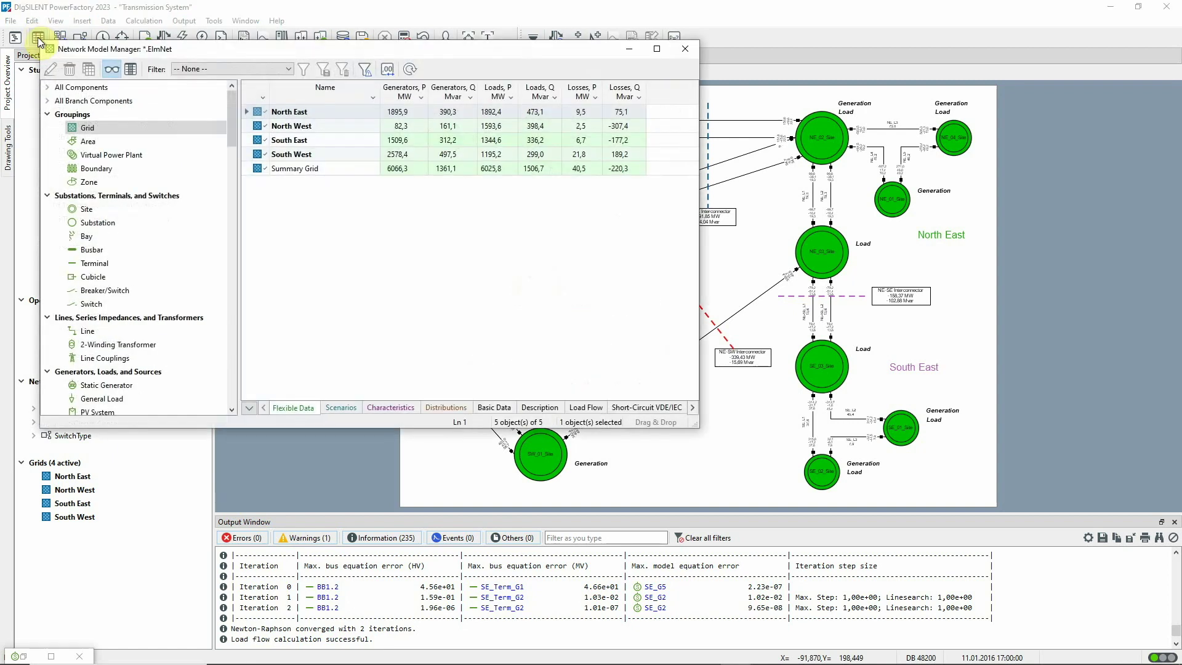
pyautogui.click(97, 250)
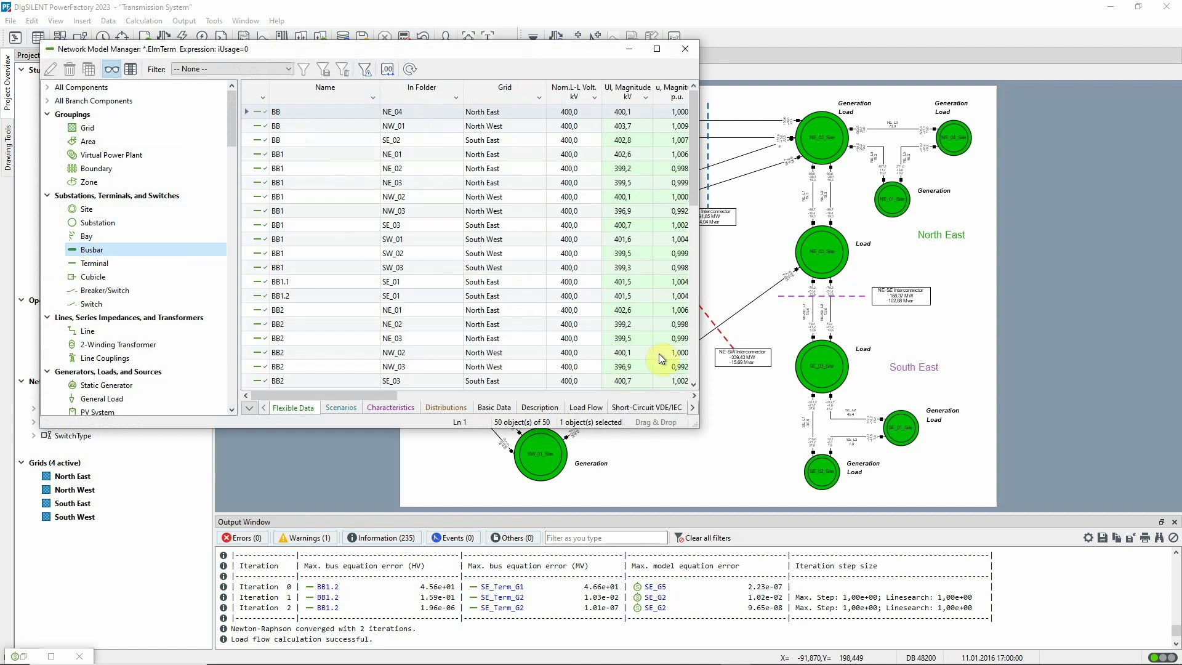
pyautogui.moveTo(699, 344); pyautogui.dragTo(784, 343)
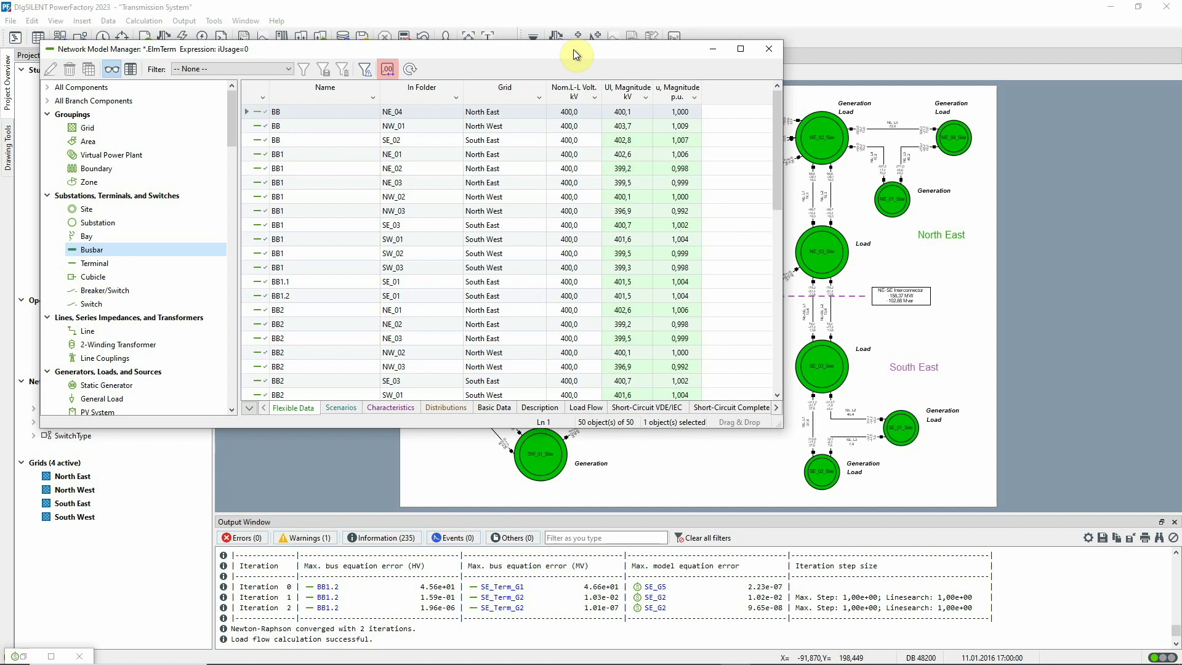
# - Set voltage output variables to 3 decimal places in the project Formats and Units settings
pyautogui.click(387, 70)
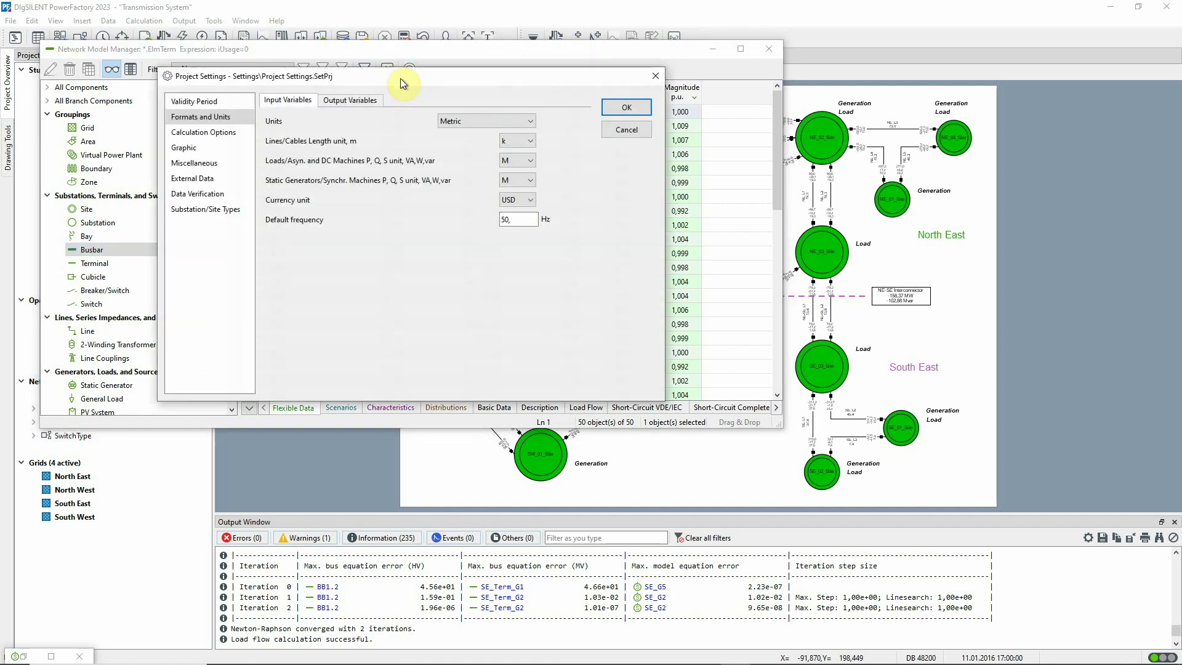
pyautogui.click(350, 99)
pyautogui.moveTo(438, 73); pyautogui.dragTo(722, 204)
pyautogui.click(789, 269)
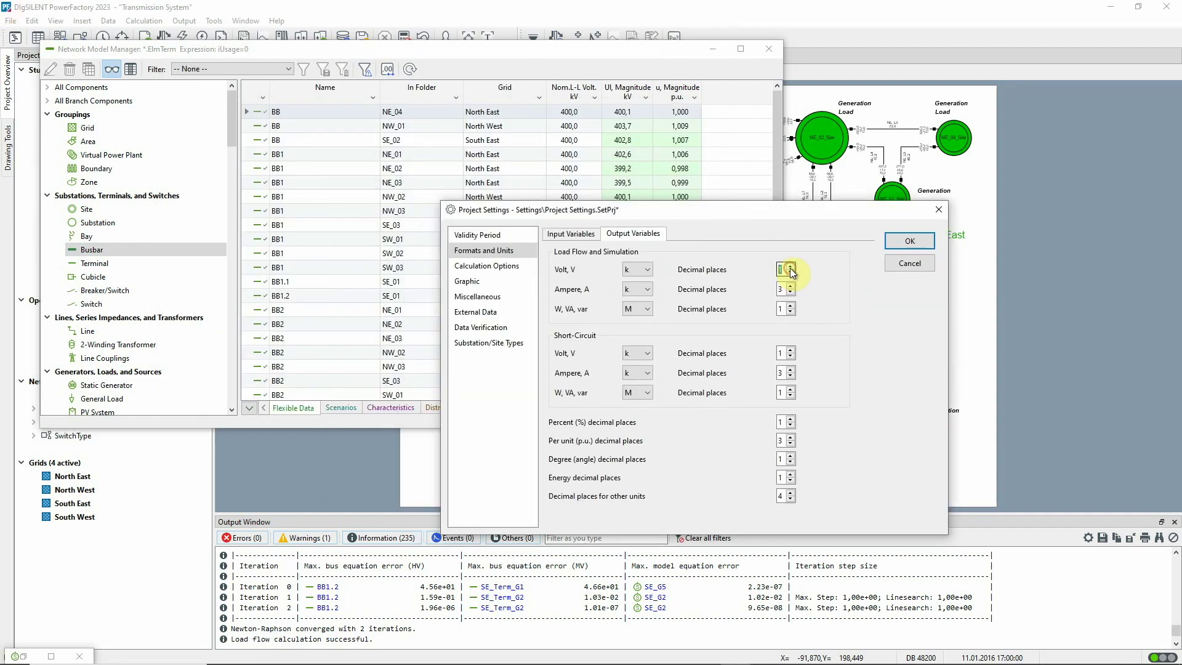
pyautogui.click(790, 268)
pyautogui.click(791, 268)
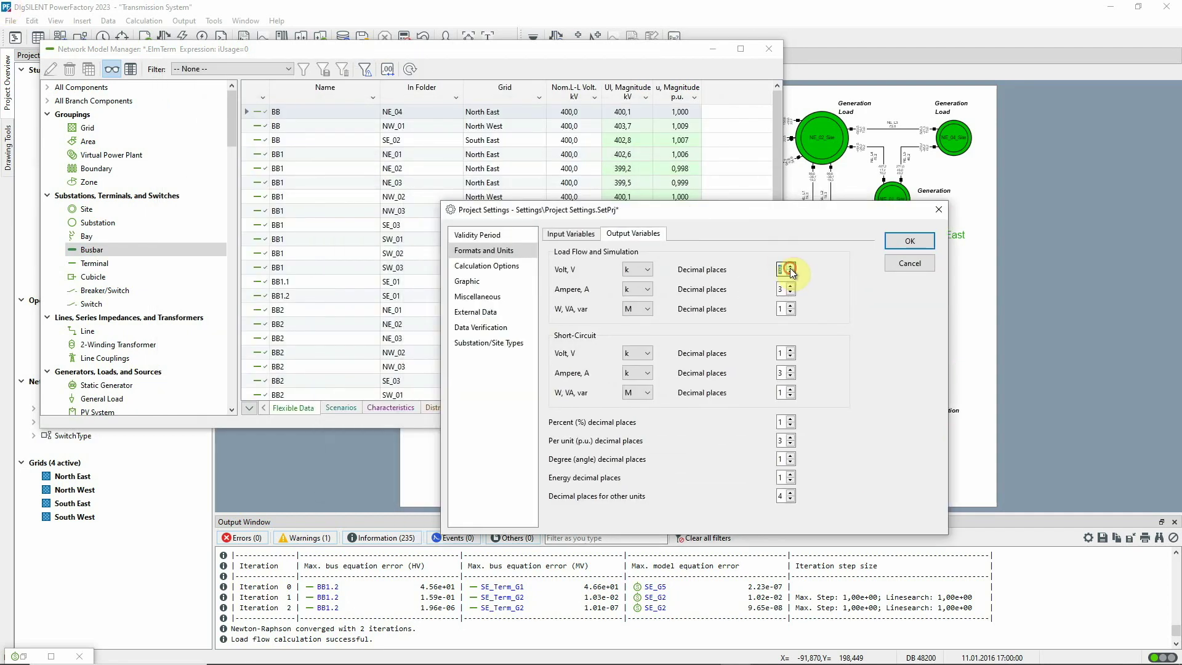
pyautogui.click(901, 243)
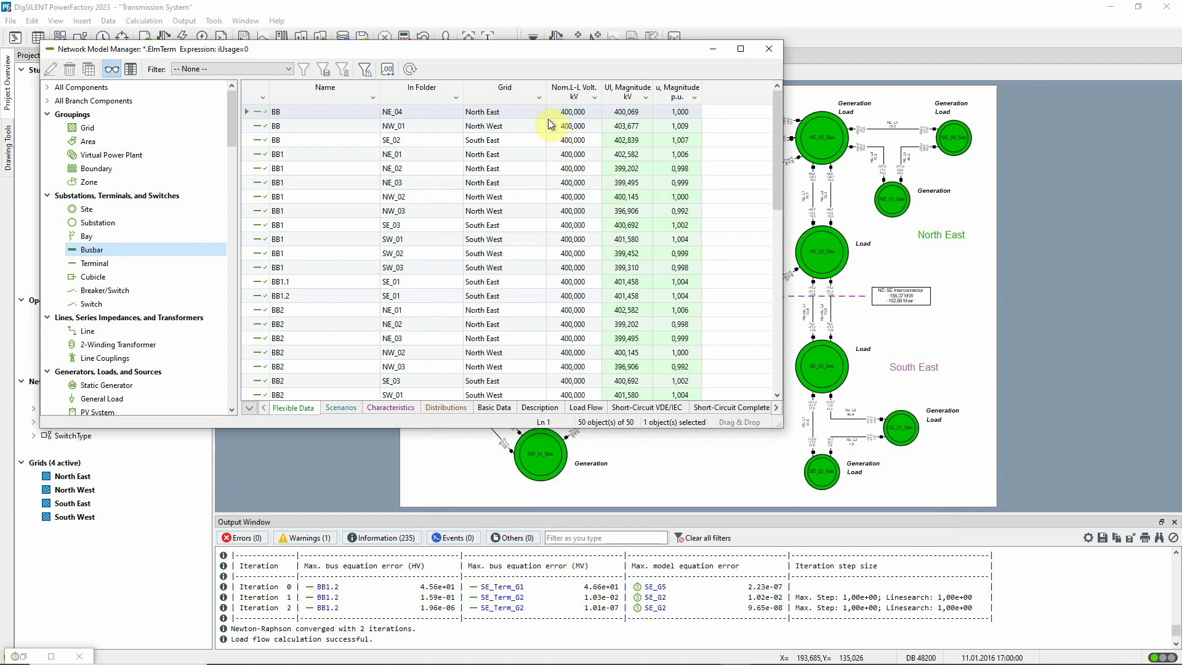
# - Filter the busbar list by Grid to show only the 12 North East terminals
pyautogui.click(539, 98)
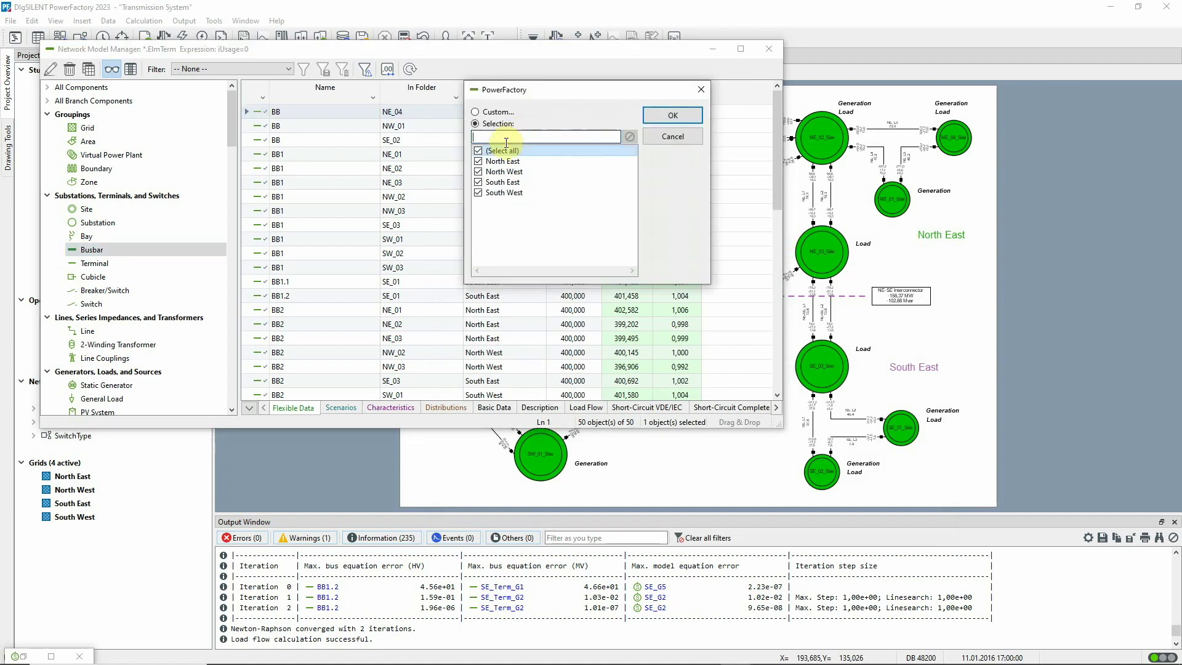
pyautogui.click(478, 151)
pyautogui.click(478, 162)
pyautogui.click(650, 117)
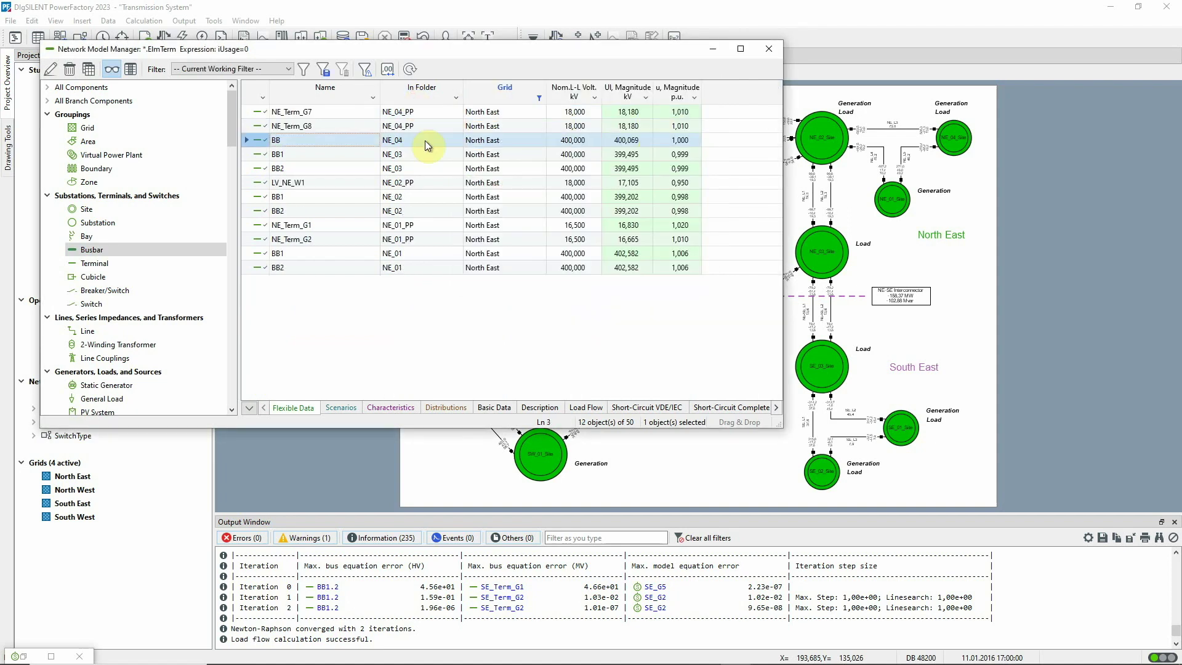
# - Select NE_03 busbars BB1 and BB2, then minimise the Network Model Manager
pyautogui.click(251, 158)
pyautogui.keyDown('shift'); pyautogui.click(251, 168); pyautogui.keyUp('shift')
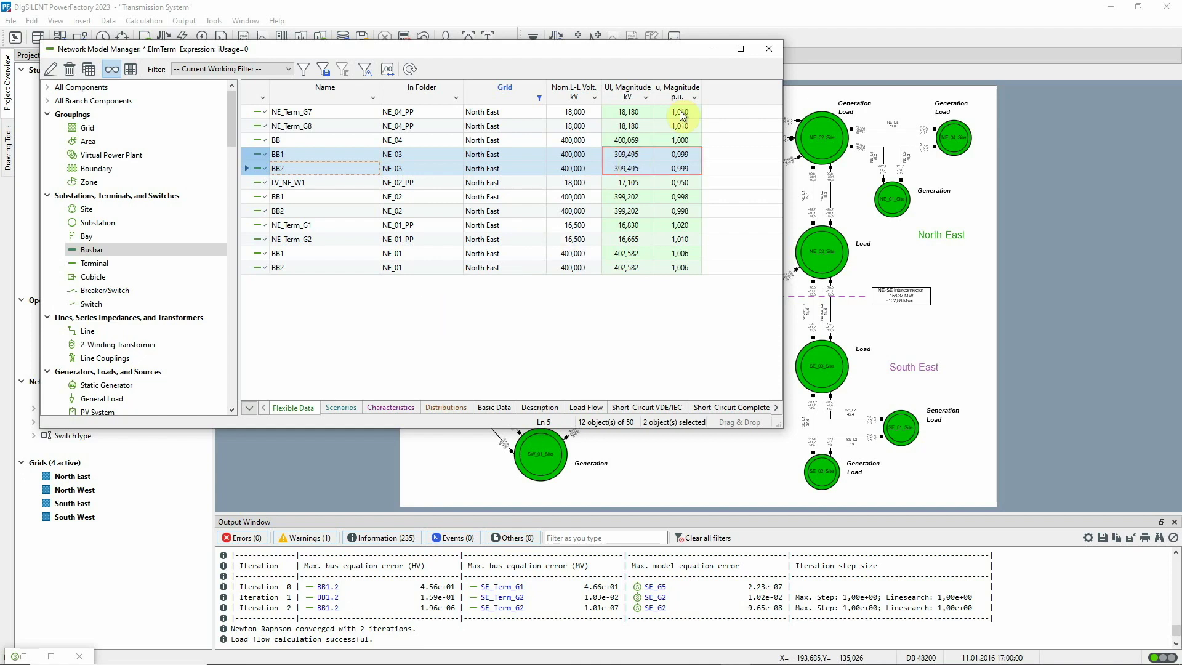
pyautogui.click(714, 48)
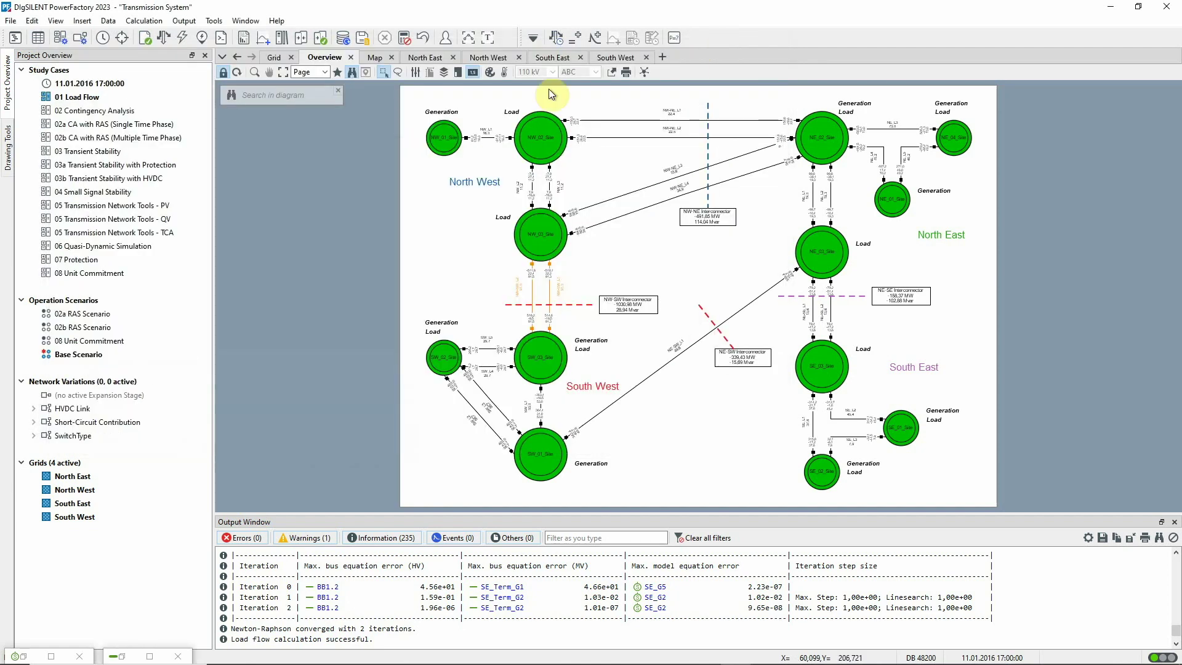
# - On the Grid diagram, toggle the NE_03 busbar breaker and rerun the load flow
pyautogui.click(274, 57)
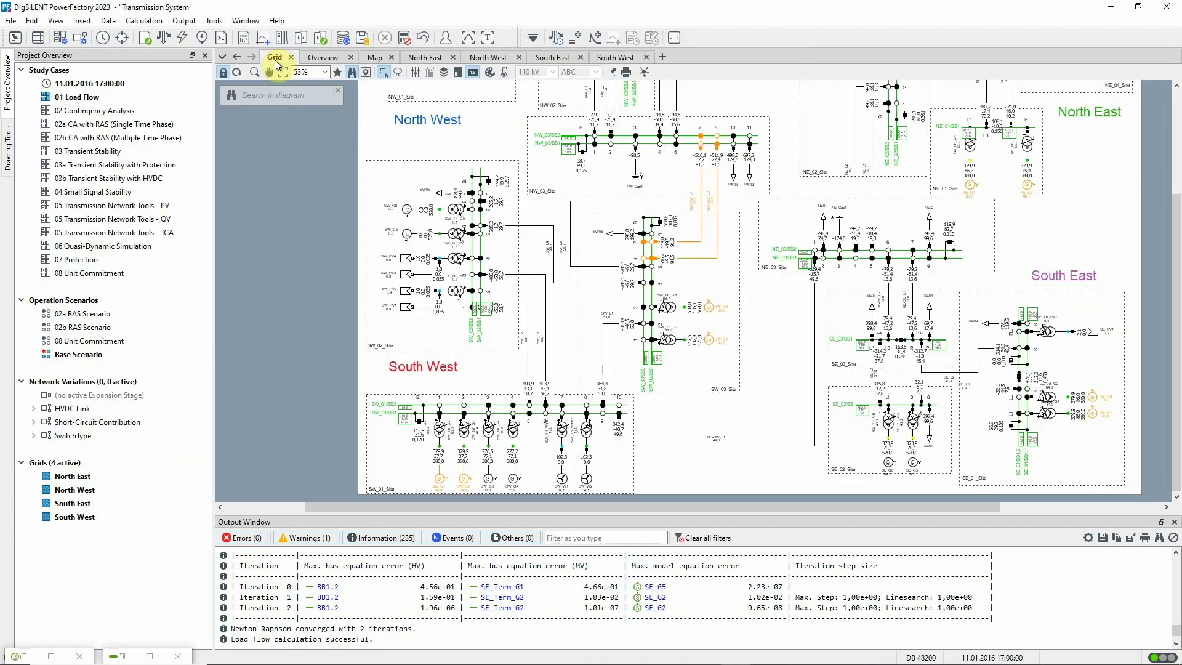
pyautogui.doubleClick(950, 245)
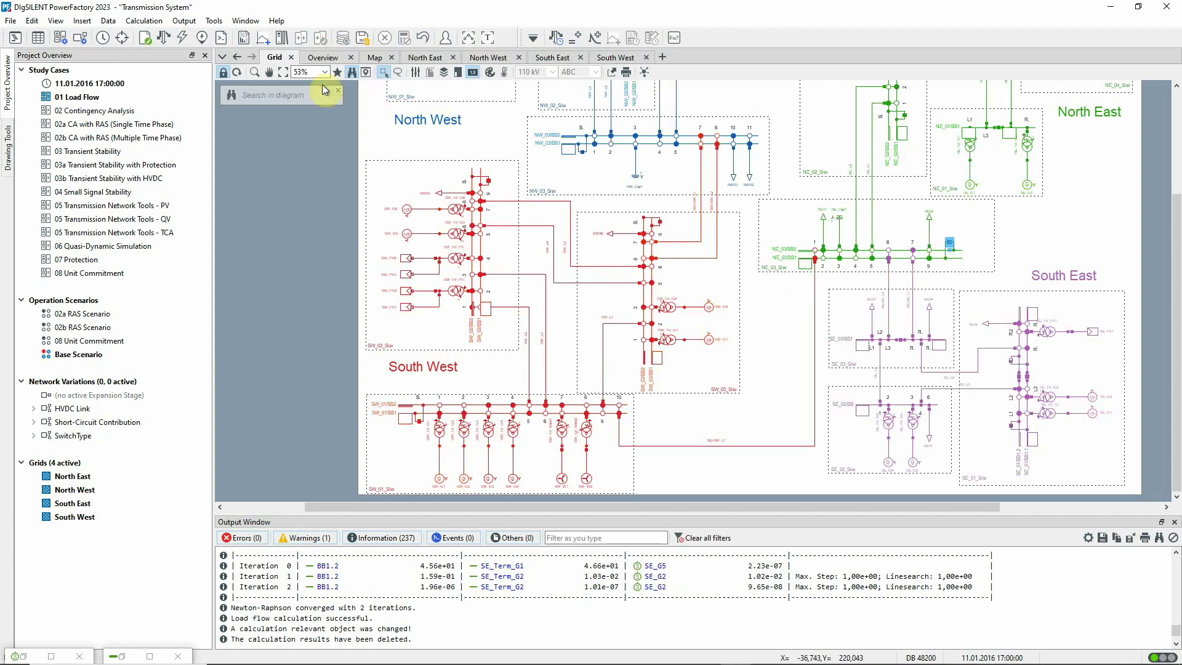
pyautogui.click(163, 38)
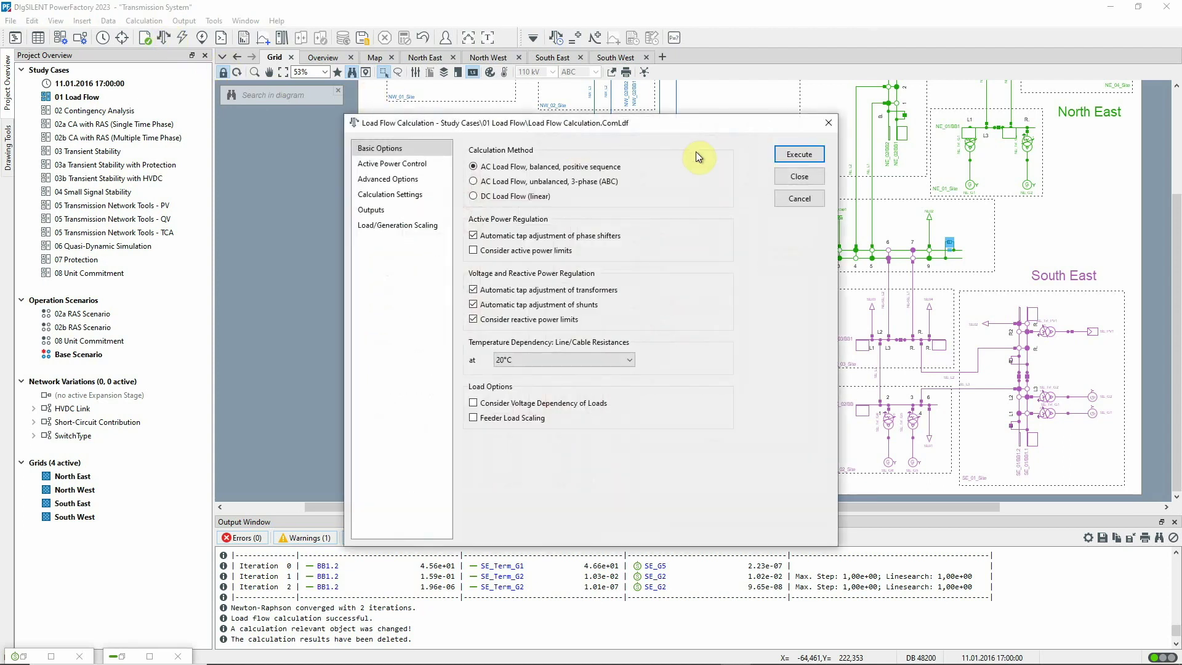
pyautogui.click(787, 155)
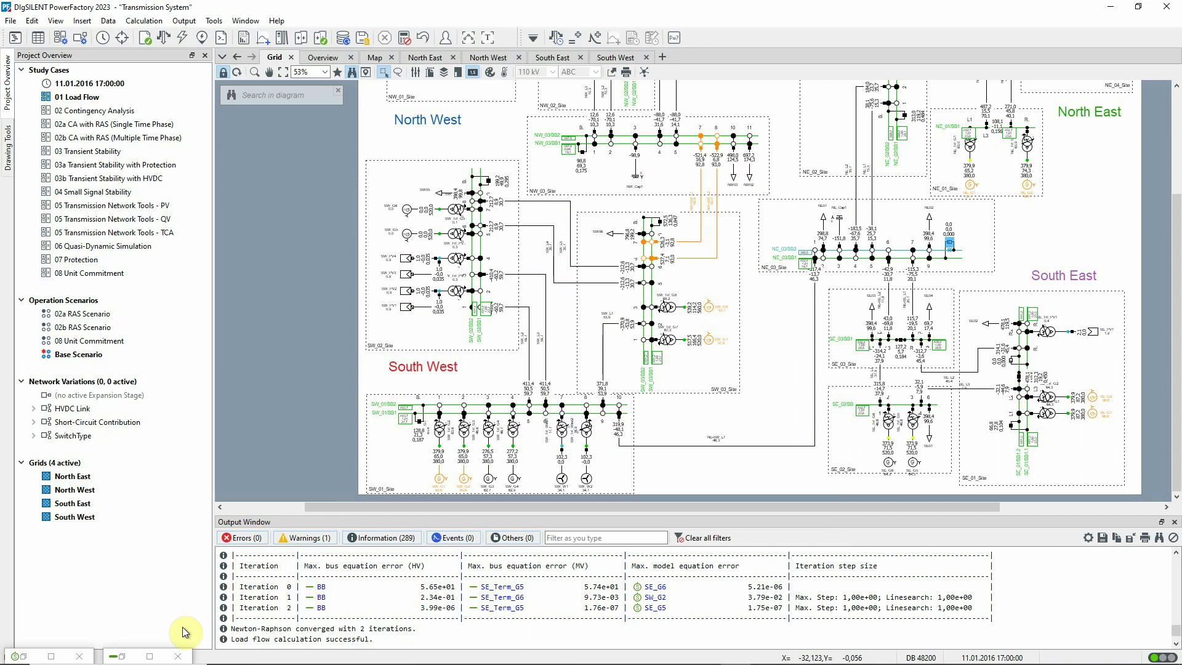
# - Restore the Network Model Manager, select NE_03 busbars BB1 and BB2, then minimise it
pyautogui.click(120, 657)
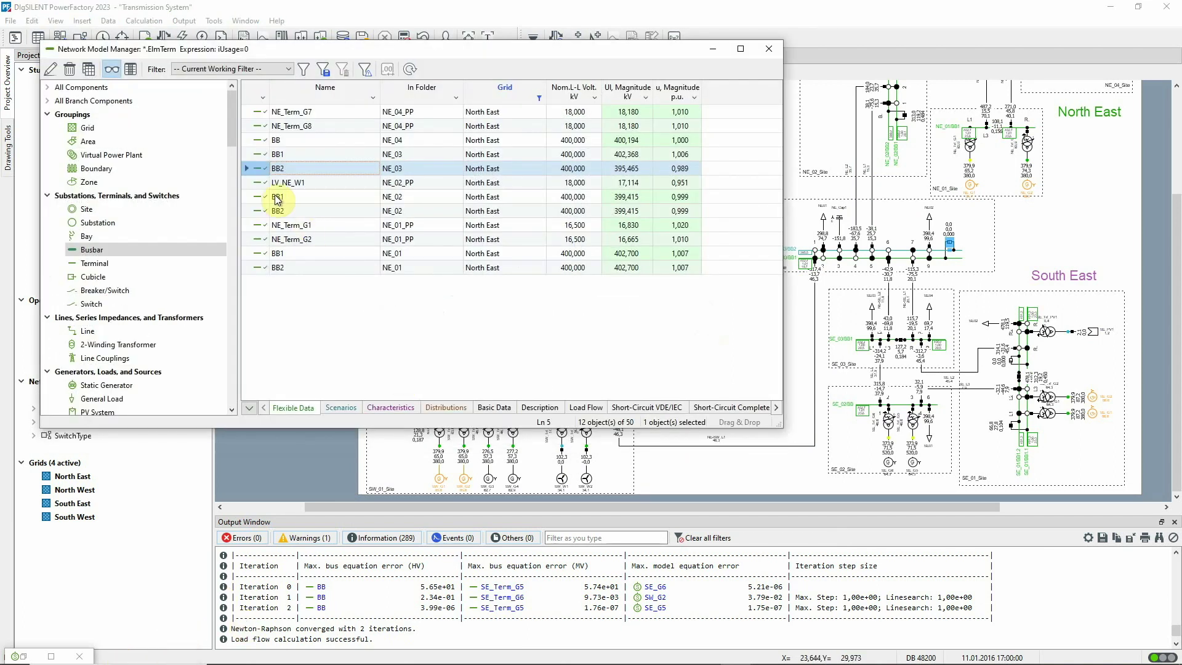
pyautogui.keyDown('shift'); pyautogui.click(251, 154); pyautogui.keyUp('shift')
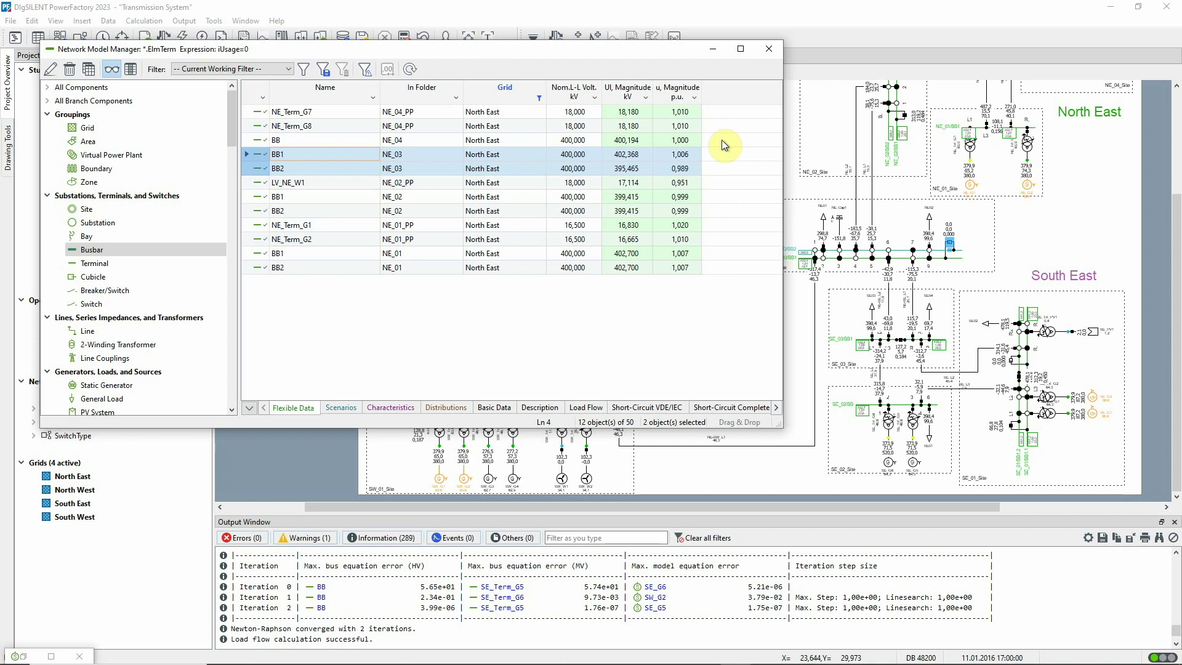
pyautogui.click(714, 50)
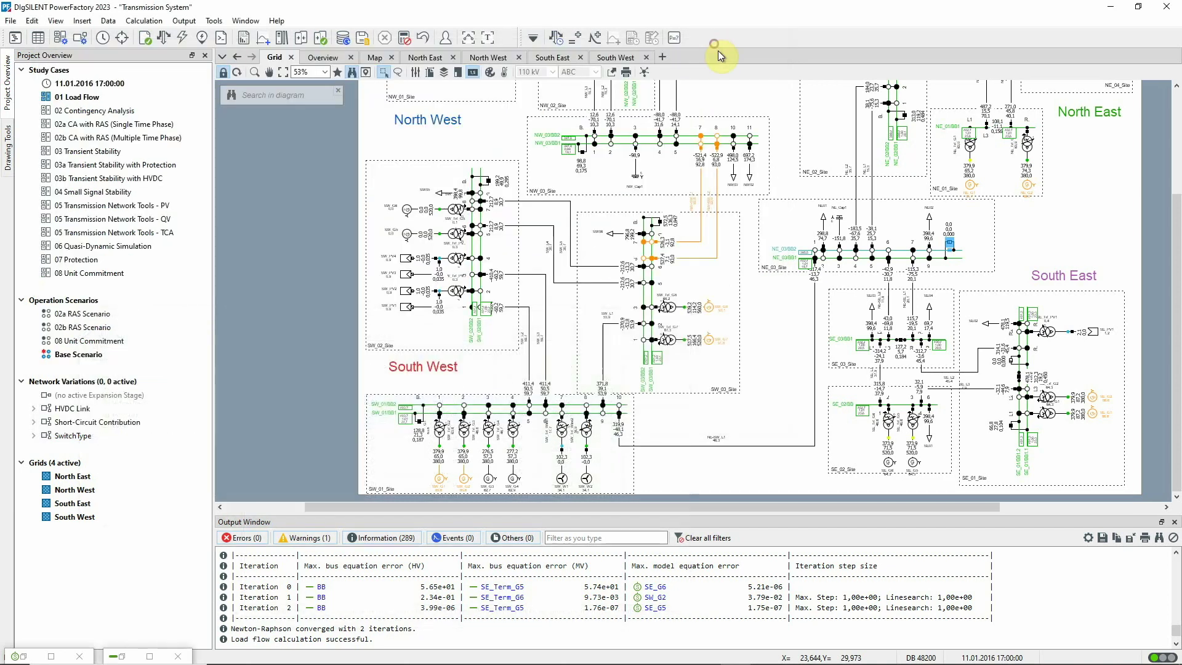
# - Toggle a North East busbar breaker and review Active Power Control without running the load flow
pyautogui.click(948, 241)
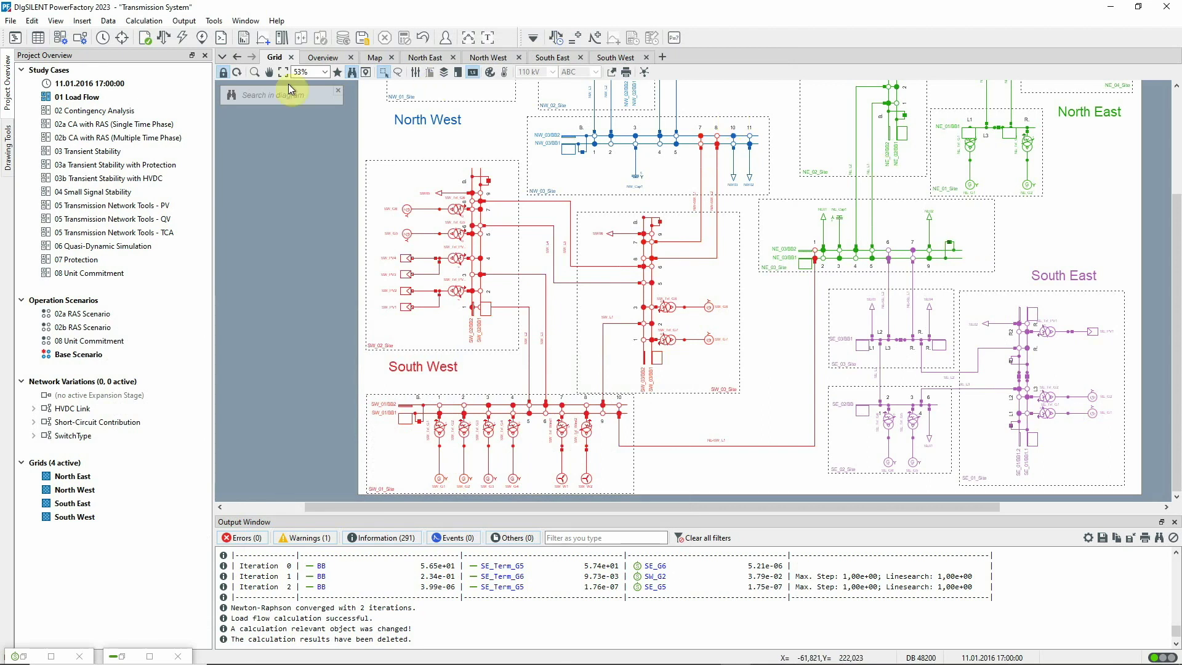
pyautogui.click(163, 37)
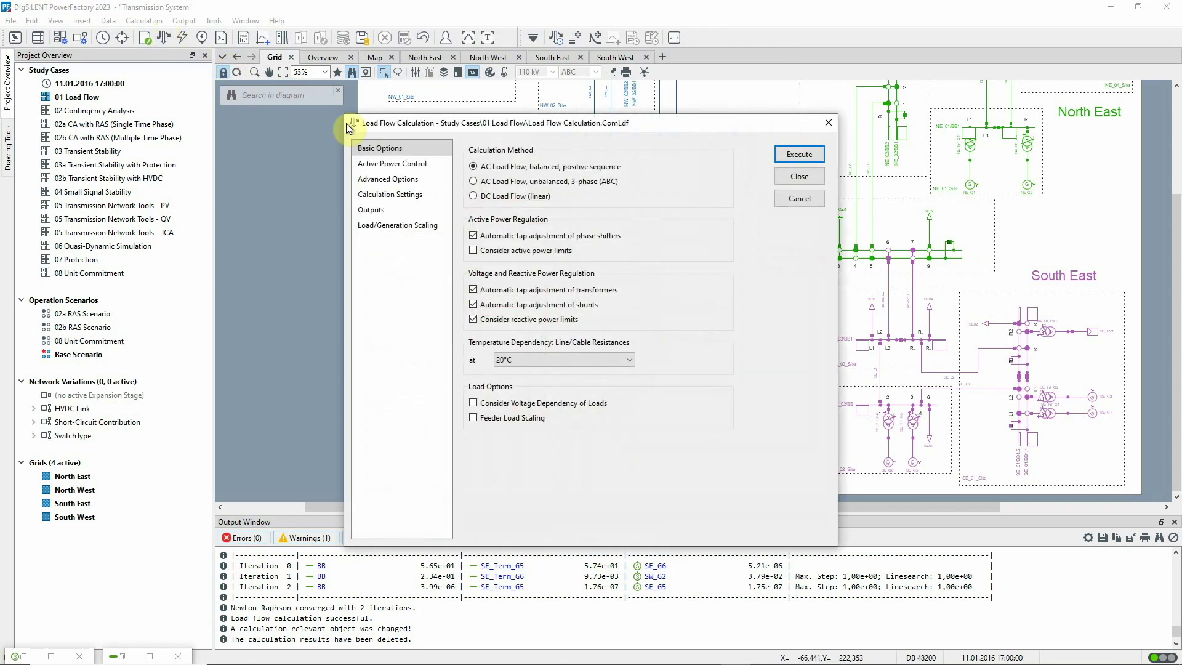
pyautogui.click(429, 167)
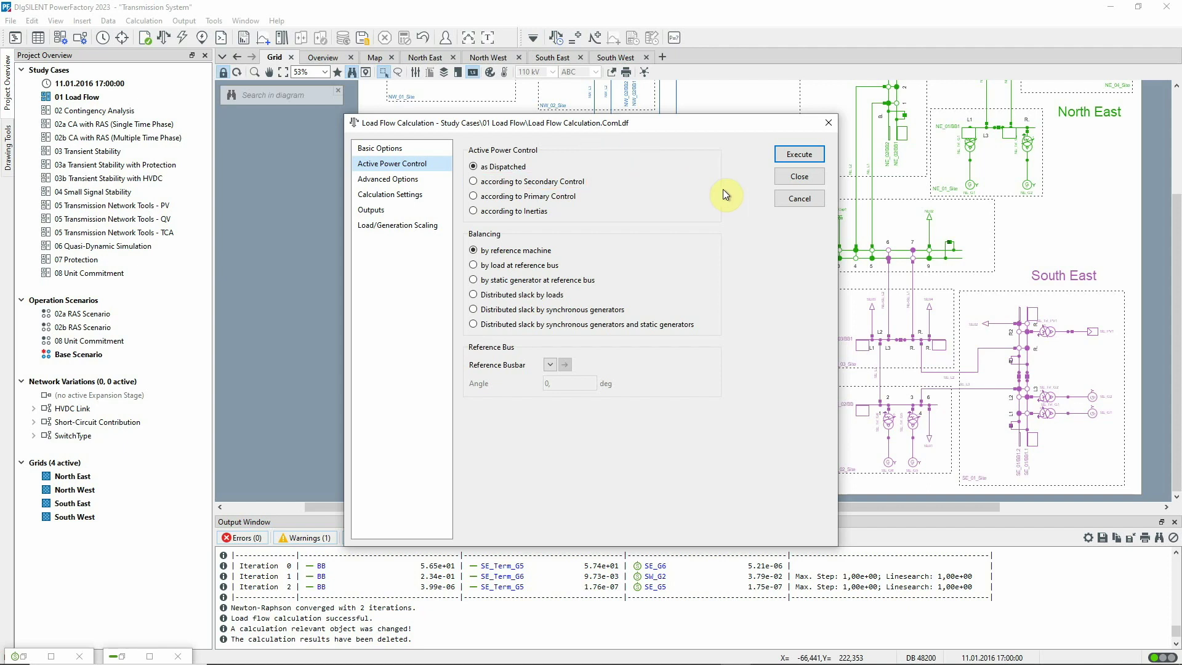
pyautogui.click(799, 199)
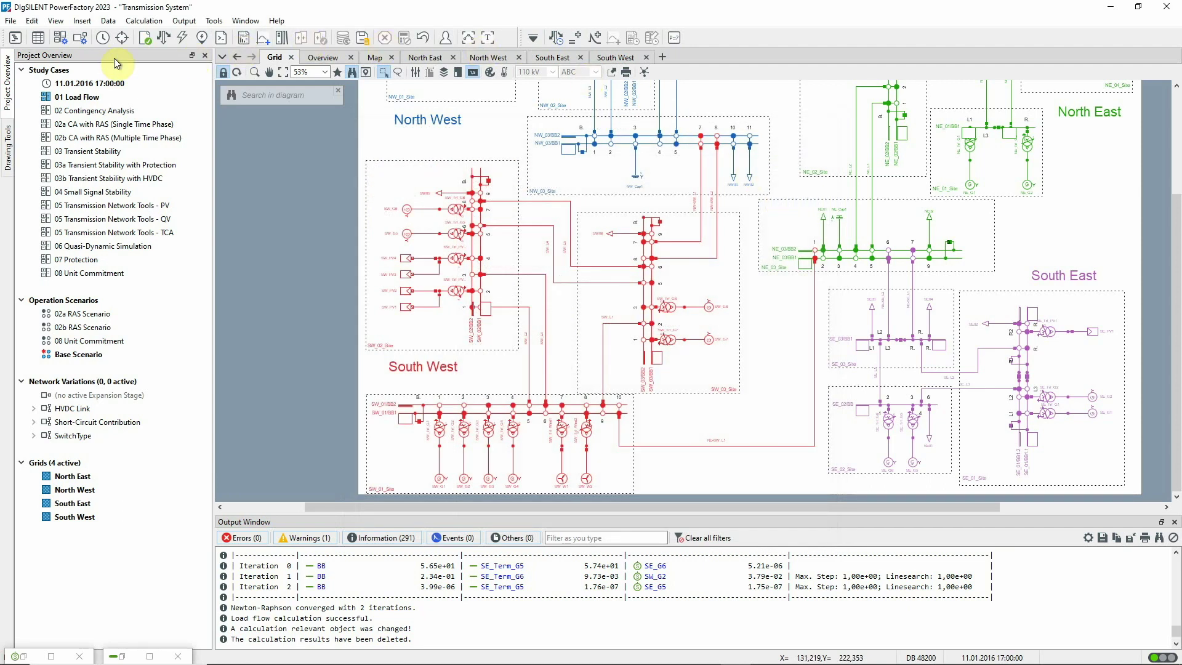
# - Inspect the Power Exchange Controller's Load Flow page, showing the -200 MW NE-SE Interconnector setpoint
pyautogui.click(41, 37)
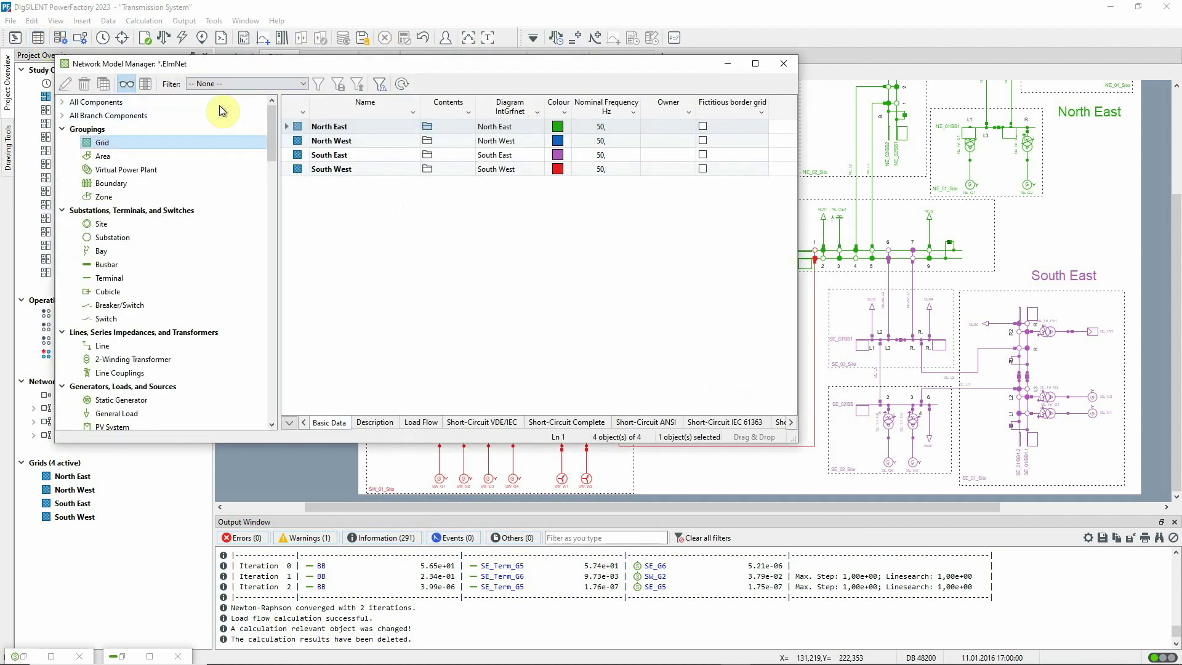
pyautogui.moveTo(271, 153); pyautogui.dragTo(268, 182)
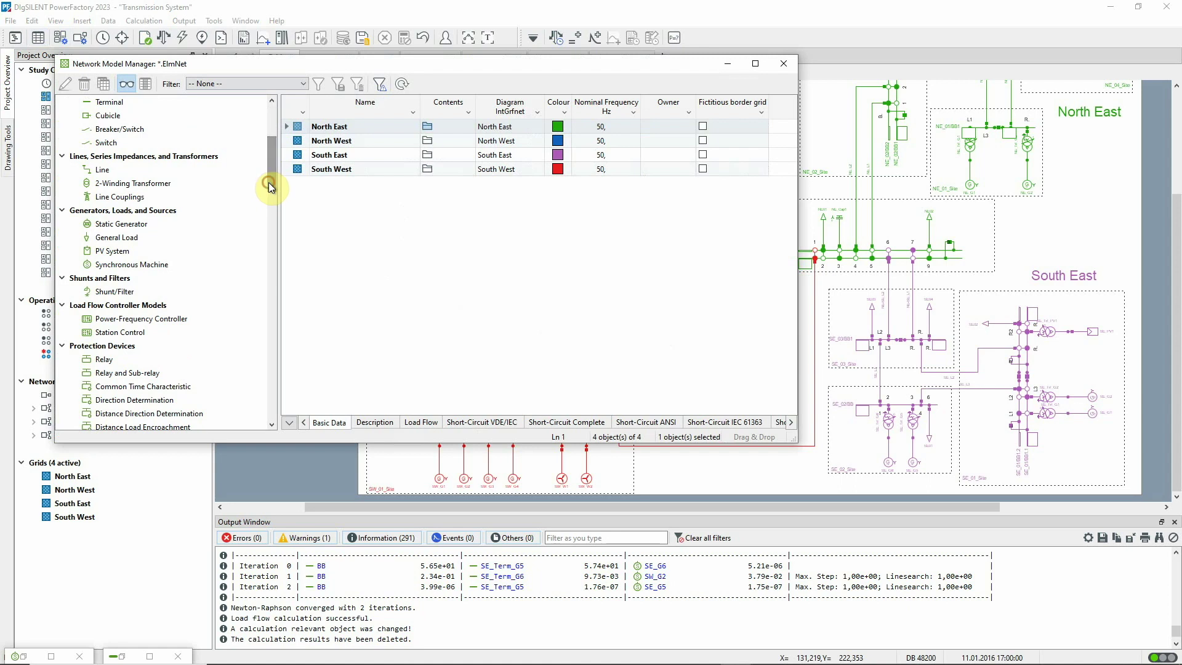
pyautogui.click(183, 319)
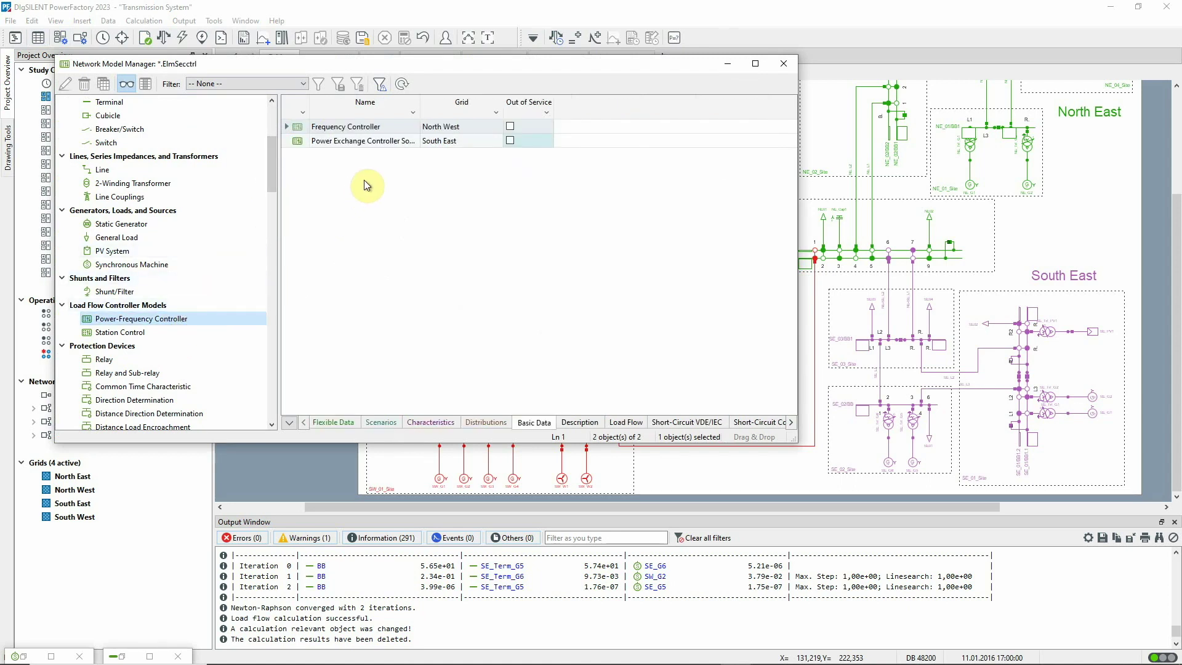
pyautogui.doubleClick(297, 141)
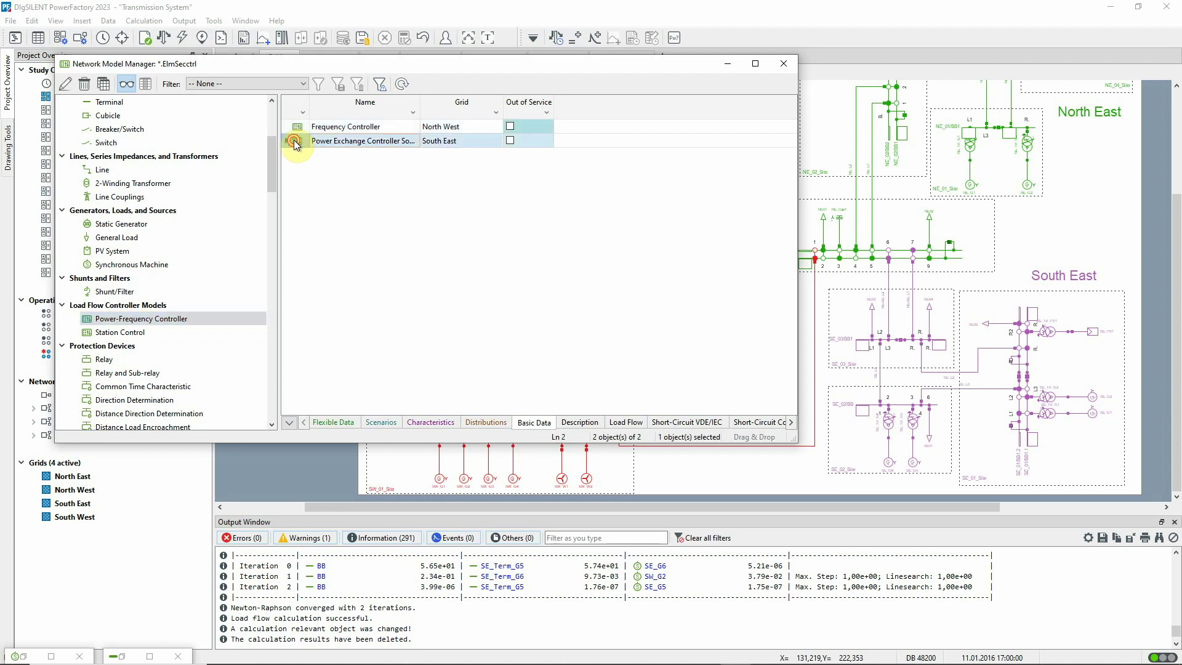
pyautogui.click(212, 103)
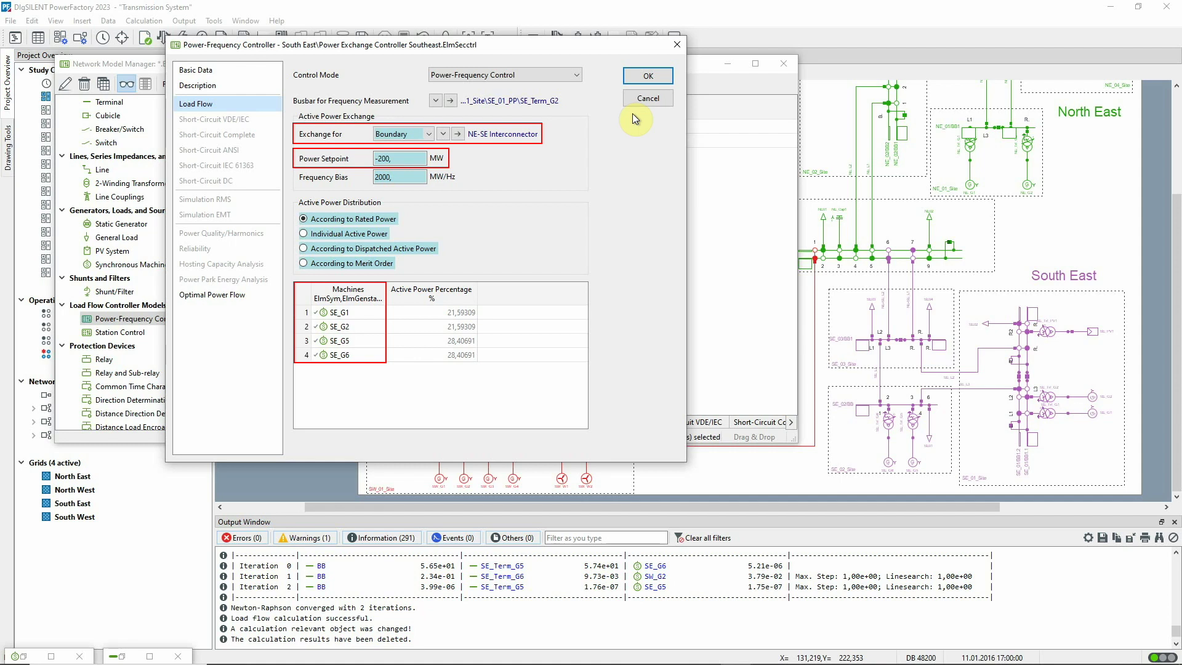
pyautogui.click(634, 96)
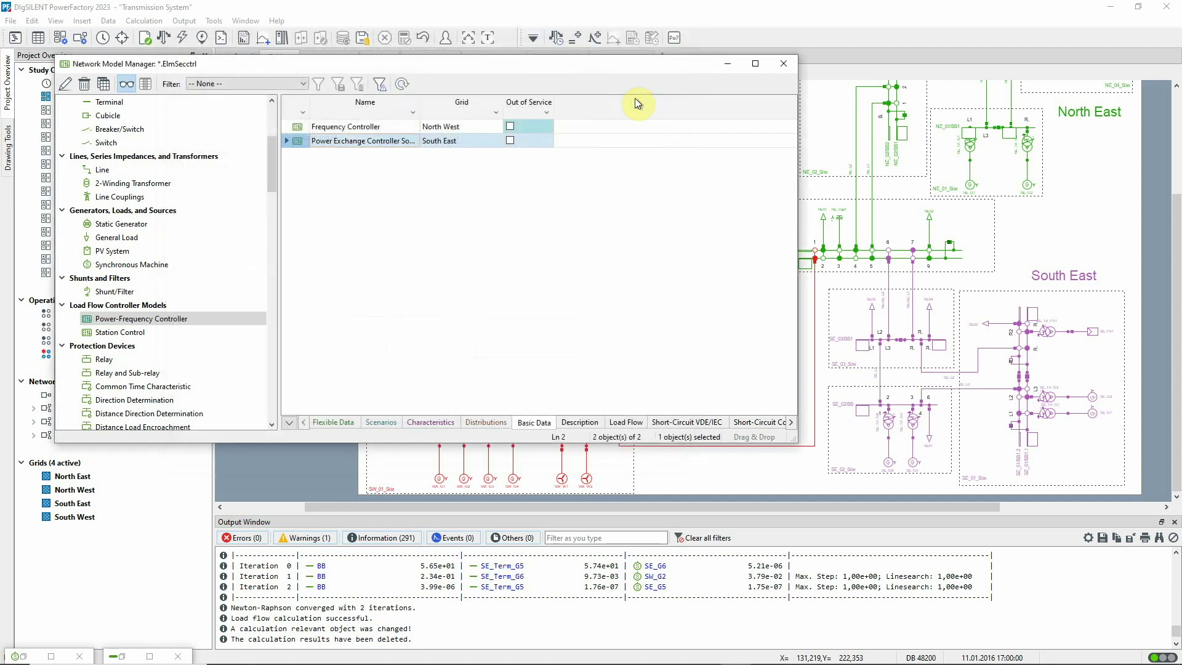
pyautogui.doubleClick(304, 127)
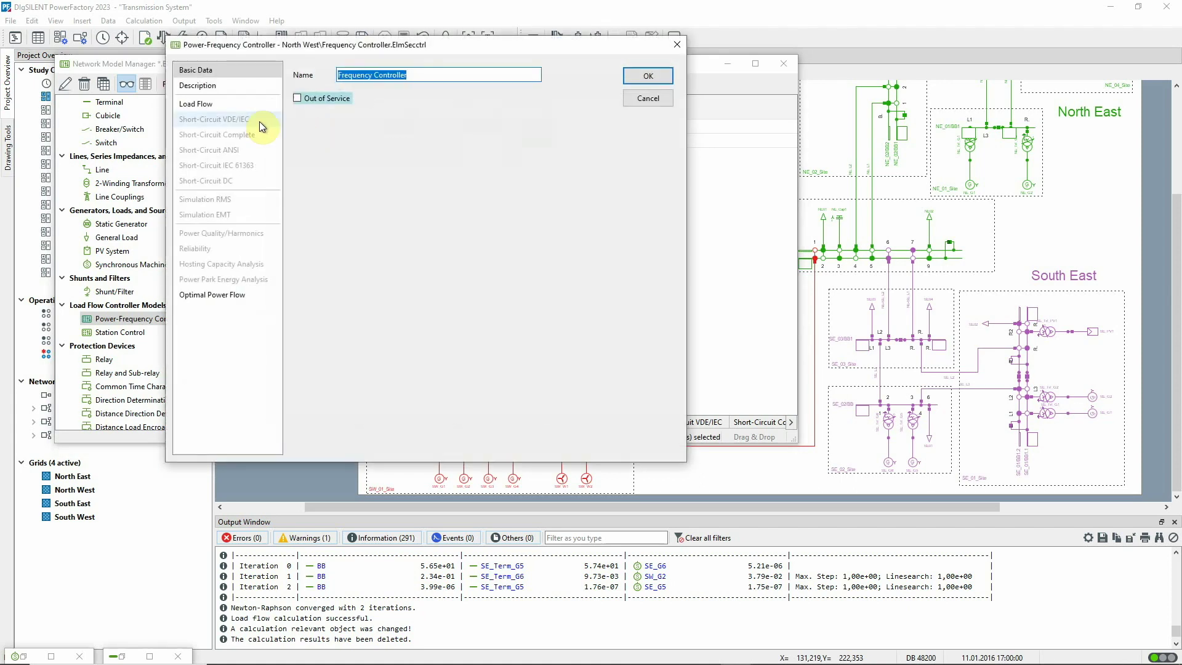
pyautogui.click(227, 104)
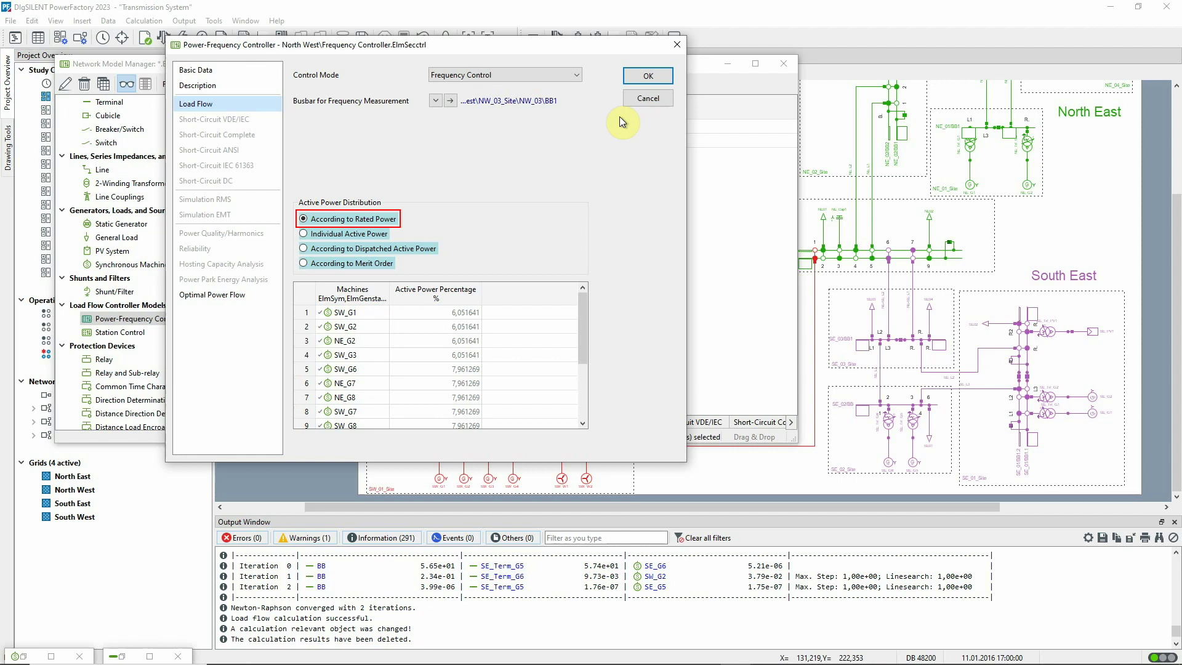
pyautogui.click(640, 98)
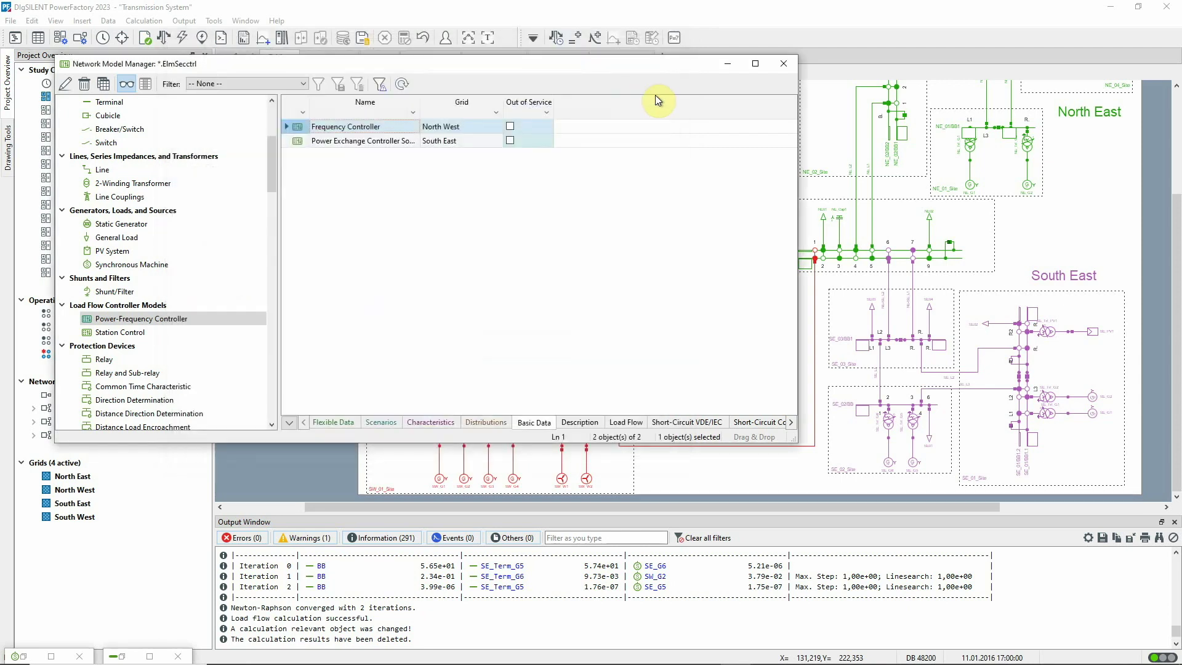
# - Rerun the load flow with Active Power Control set to as dispatched
pyautogui.click(726, 64)
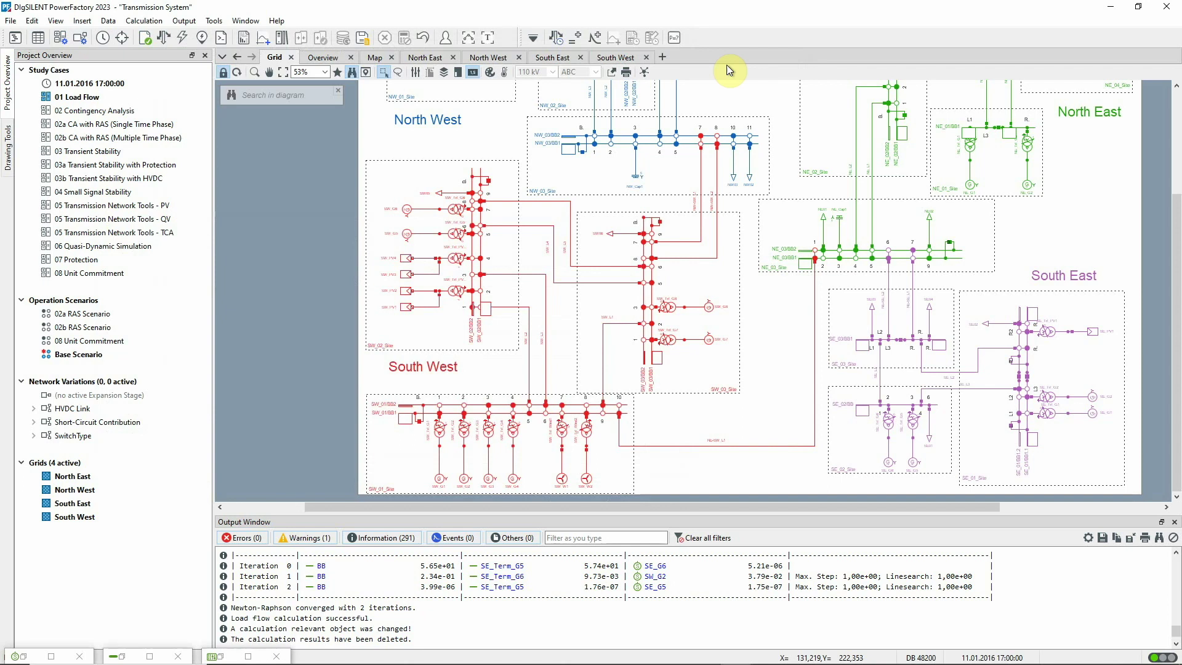
pyautogui.click(162, 38)
pyautogui.click(422, 164)
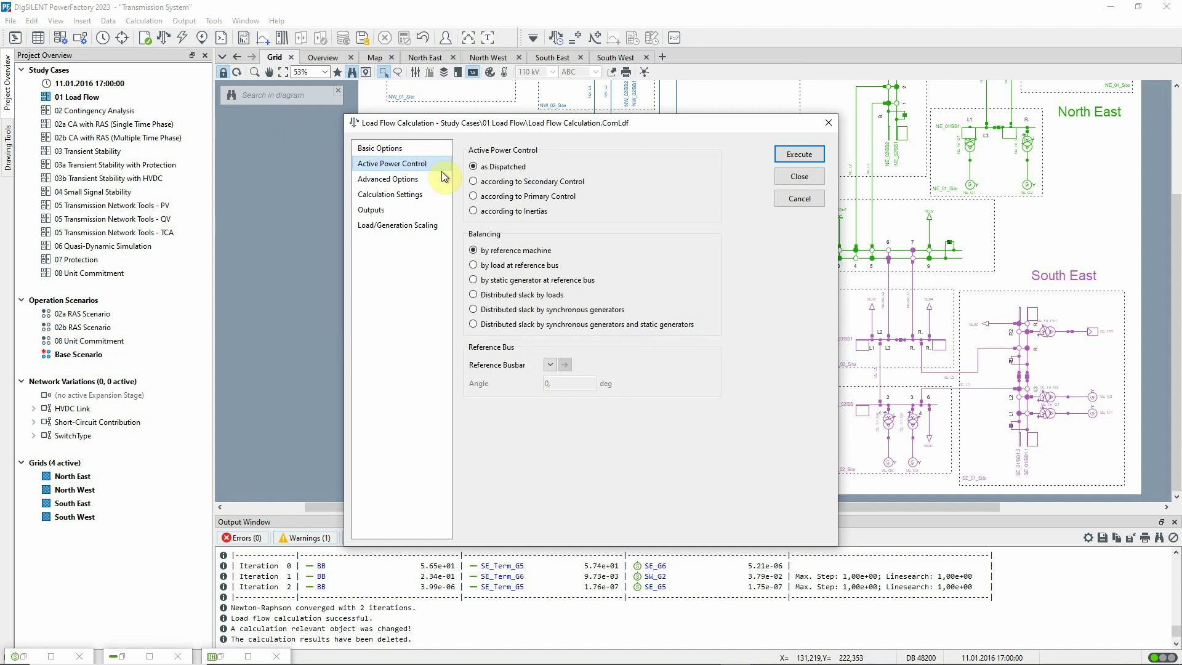
pyautogui.click(796, 154)
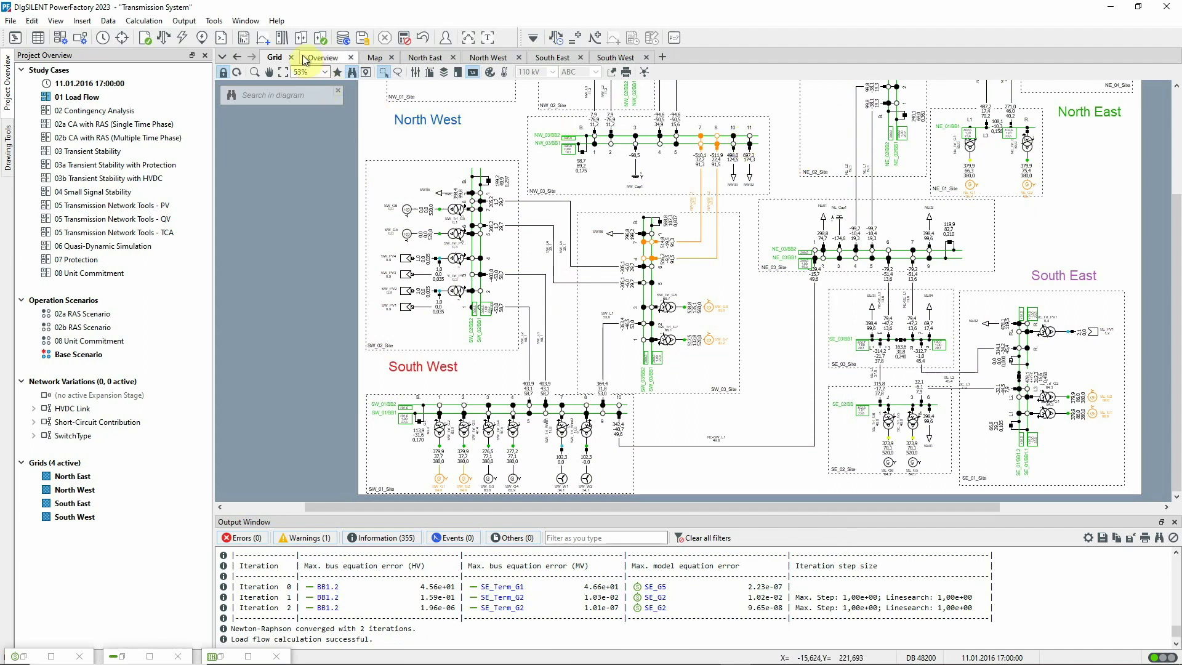
# - Zoom the Overview diagram to NE_03_Site, showing the interconnector at -158,37 MW
pyautogui.click(318, 57)
pyautogui.click(255, 72)
pyautogui.moveTo(579, 162); pyautogui.dragTo(969, 360)
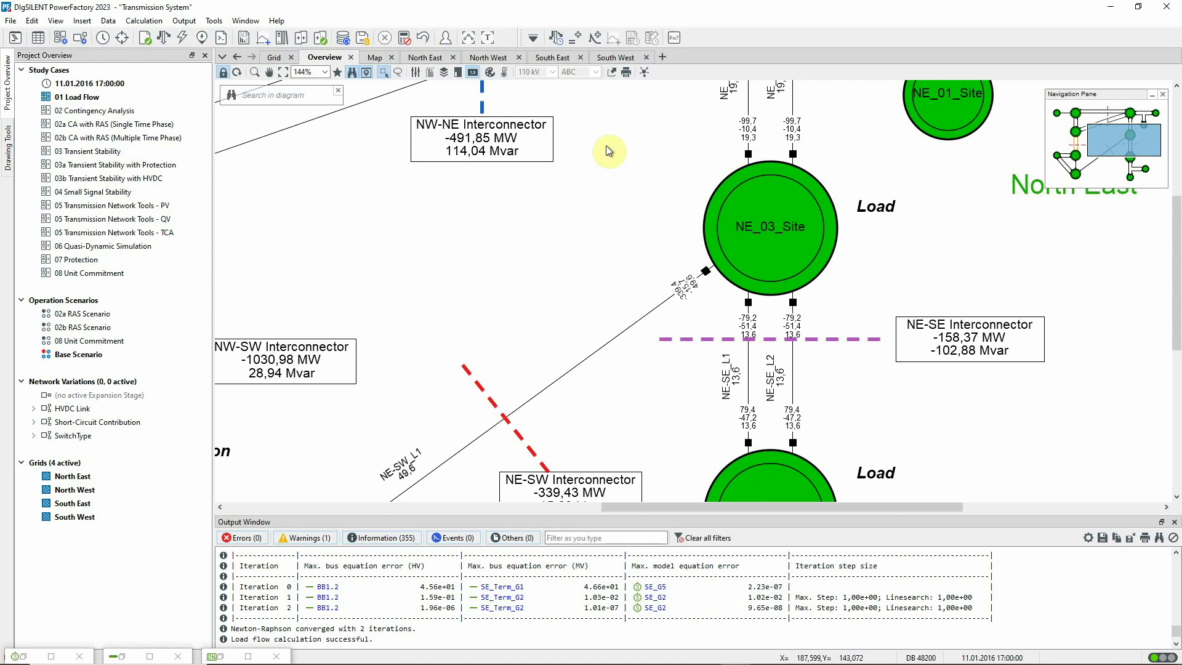
# - Rerun the load flow with active power balanced according to Secondary Control
pyautogui.click(163, 38)
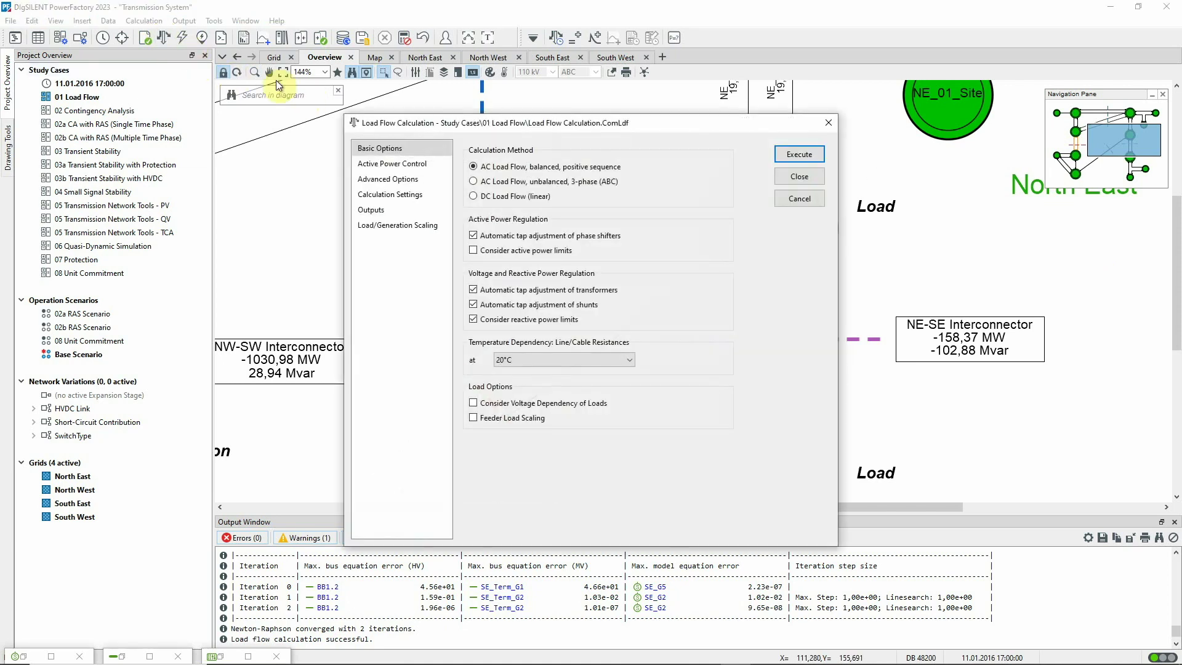
pyautogui.click(394, 163)
pyautogui.click(472, 180)
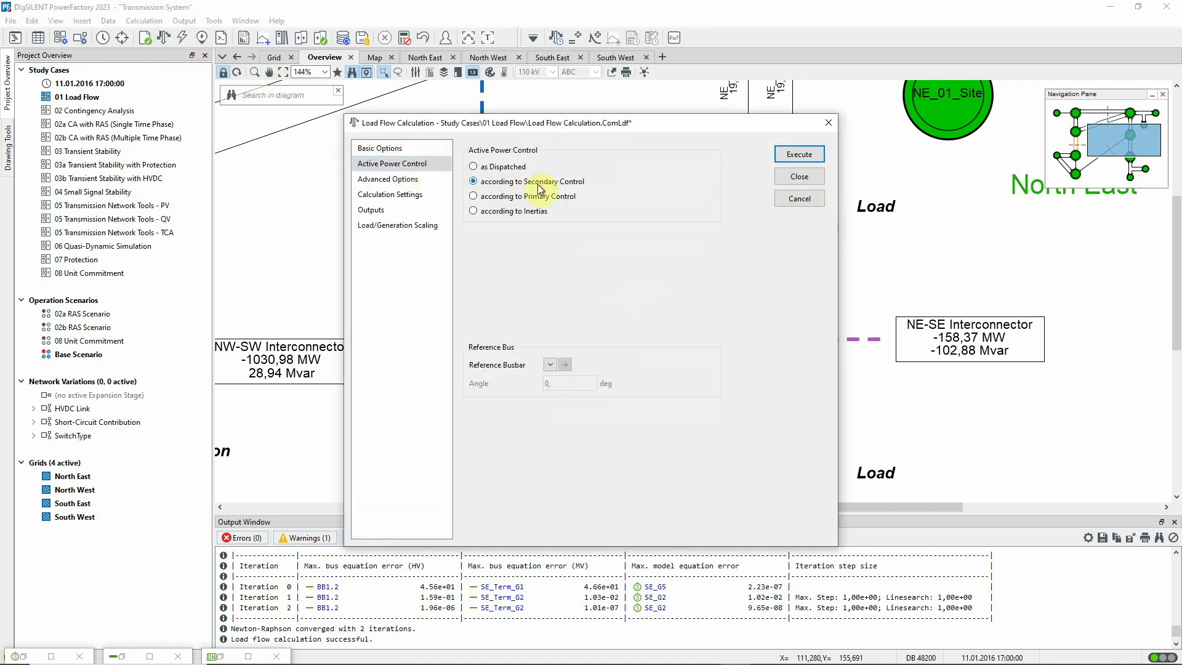
pyautogui.click(781, 157)
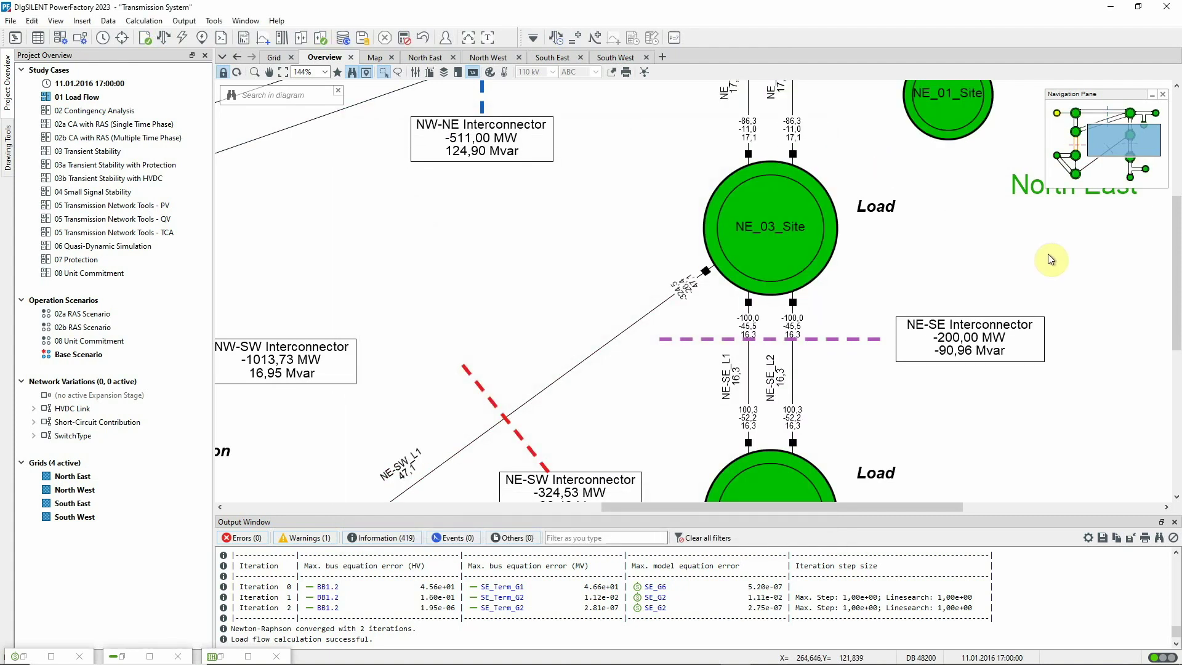